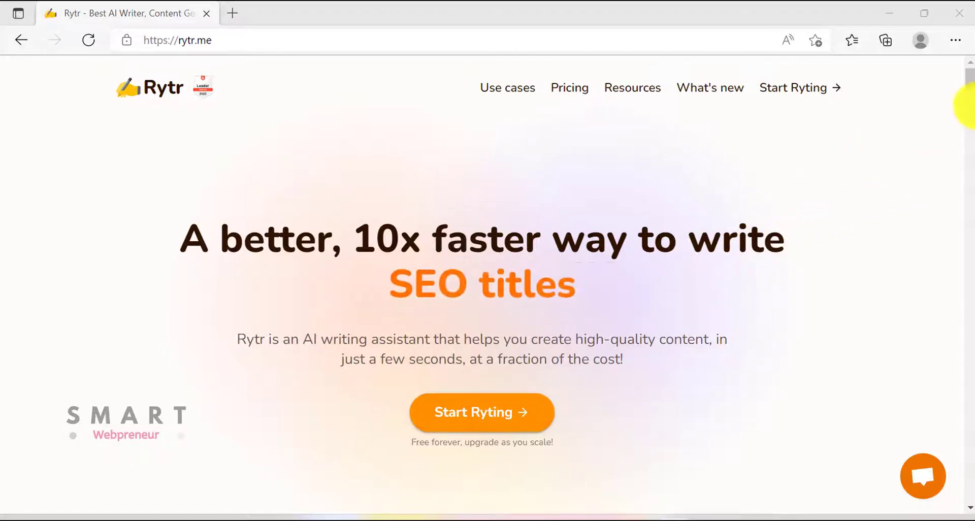
Step: Scroll the rytr.me homepage down and back up to the top
scroll(967, 84, down, 5)
scroll(965, 76, up, 5)
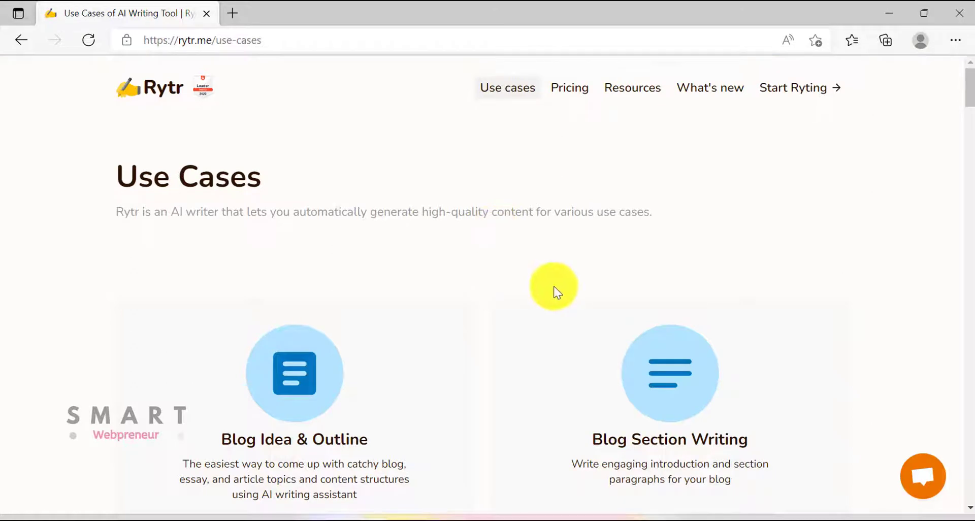
Step: Browse the use cases down to SEO Meta Title and SMS, then start a YouTube search
scroll(555, 289, down, 1)
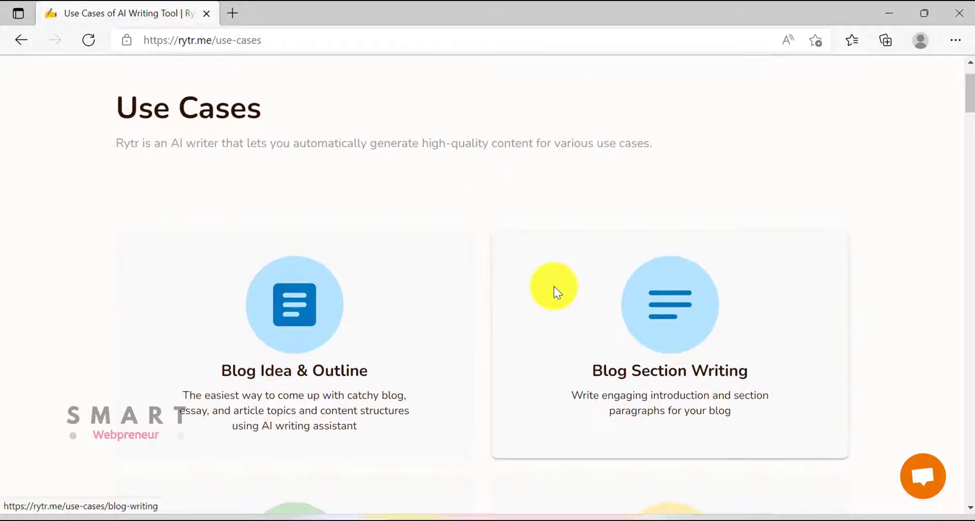
scroll(557, 292, down, 1)
scroll(554, 294, down, 1)
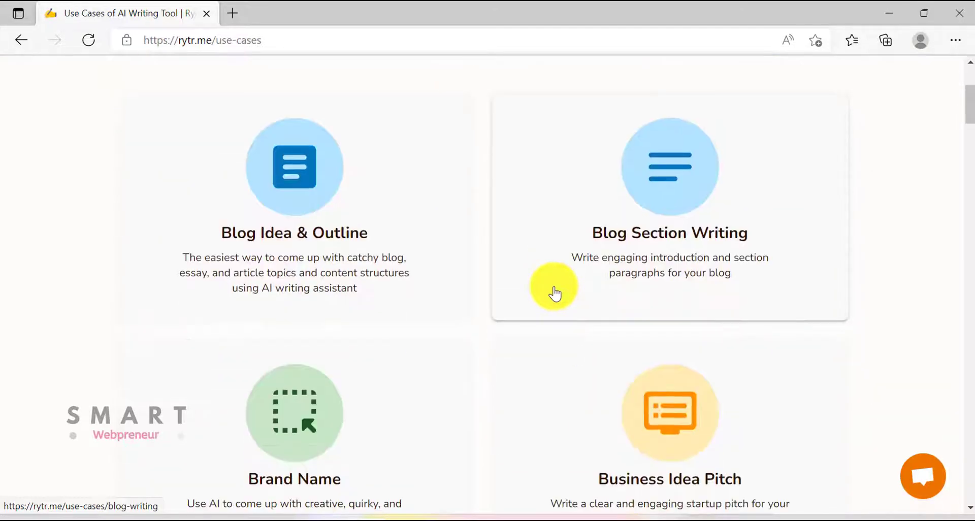
scroll(554, 294, down, 10)
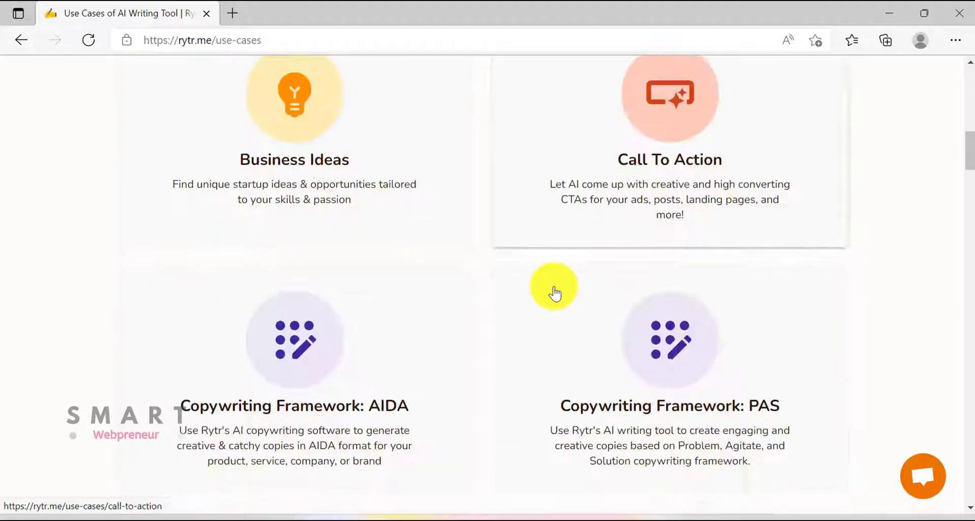
scroll(554, 293, down, 14)
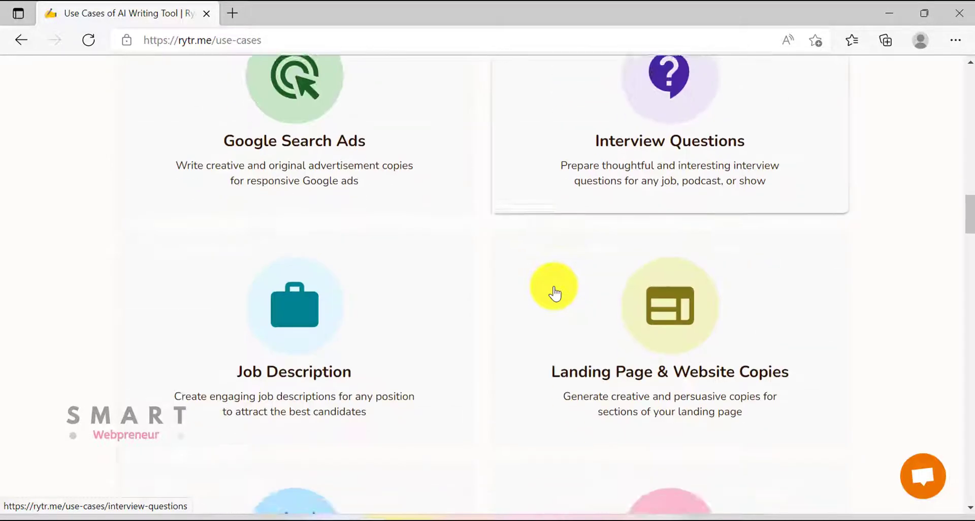
scroll(555, 294, down, 4)
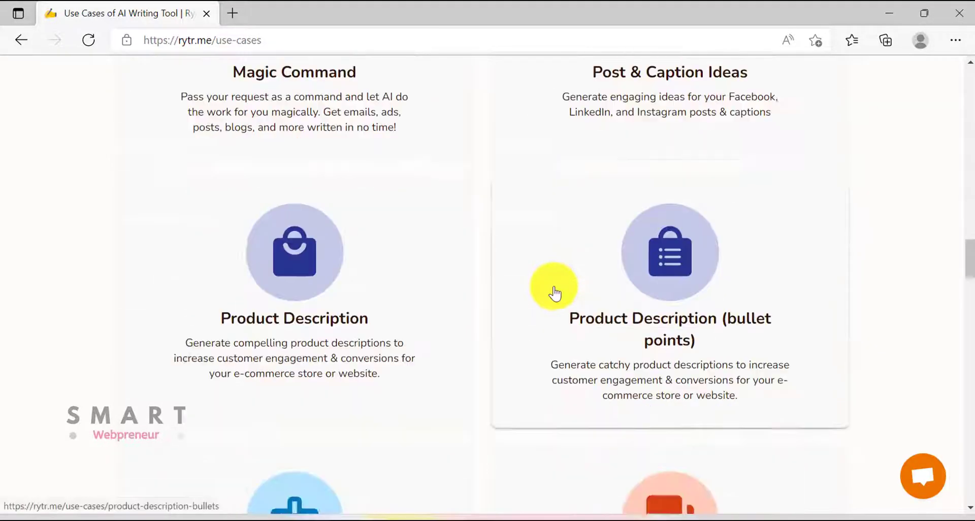
scroll(489, 303, down, 5)
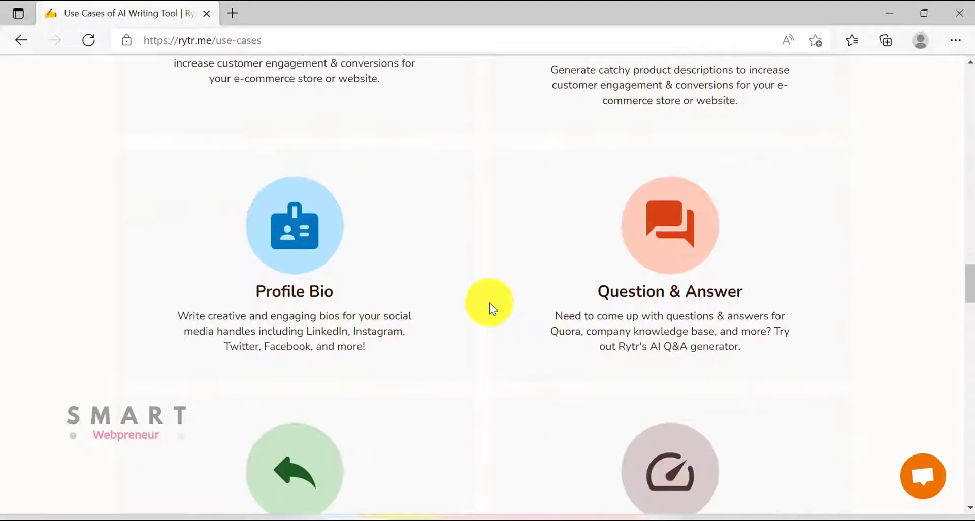
scroll(489, 304, down, 2)
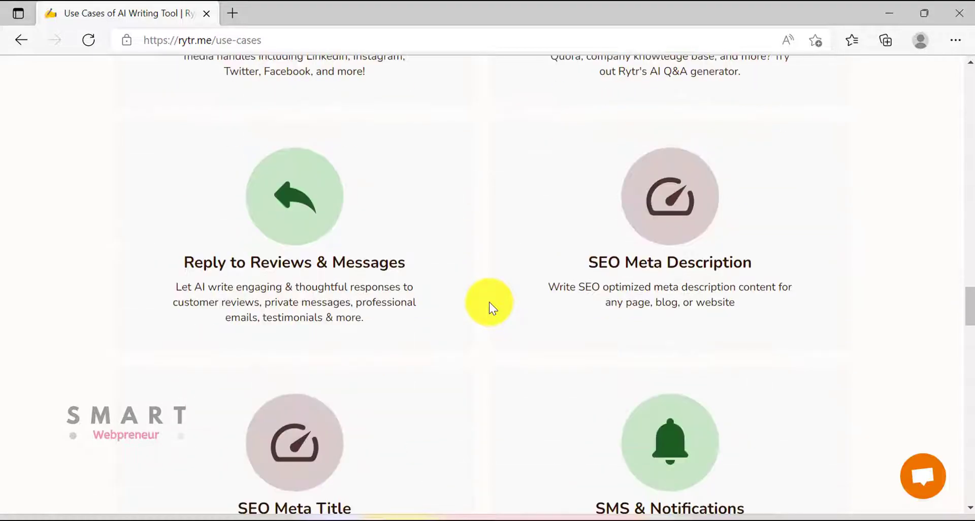
scroll(604, 297, down, 3)
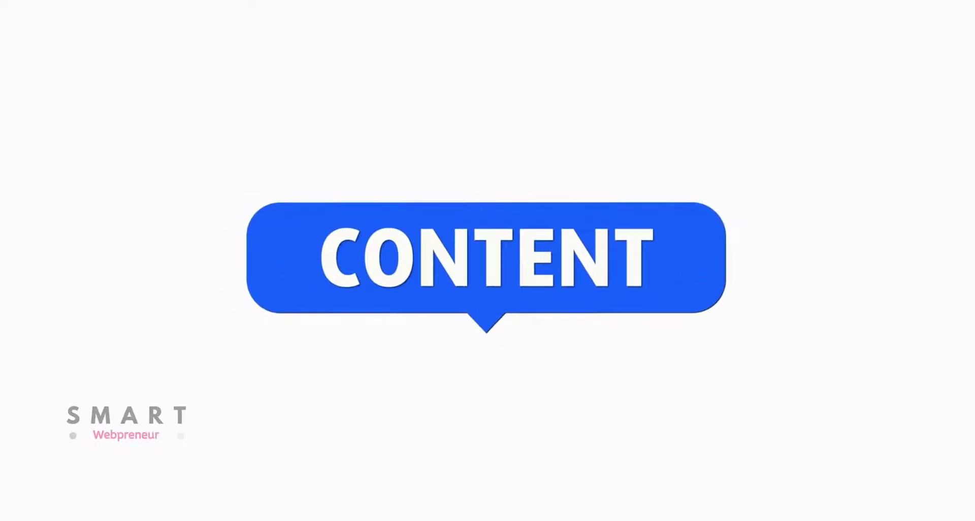
click(311, 72)
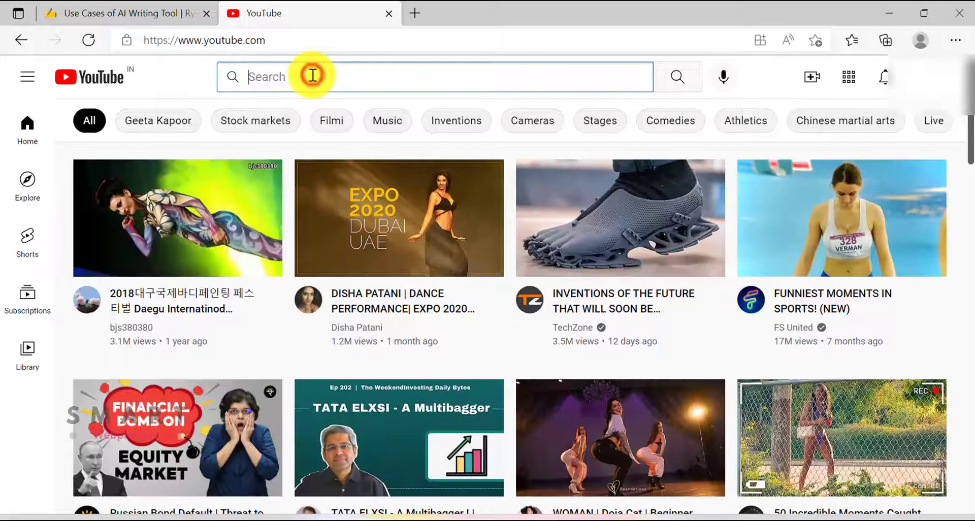
Step: Search YouTube for 'rytr review smartwebpreneur' and open the Rytr Review video
text(r)
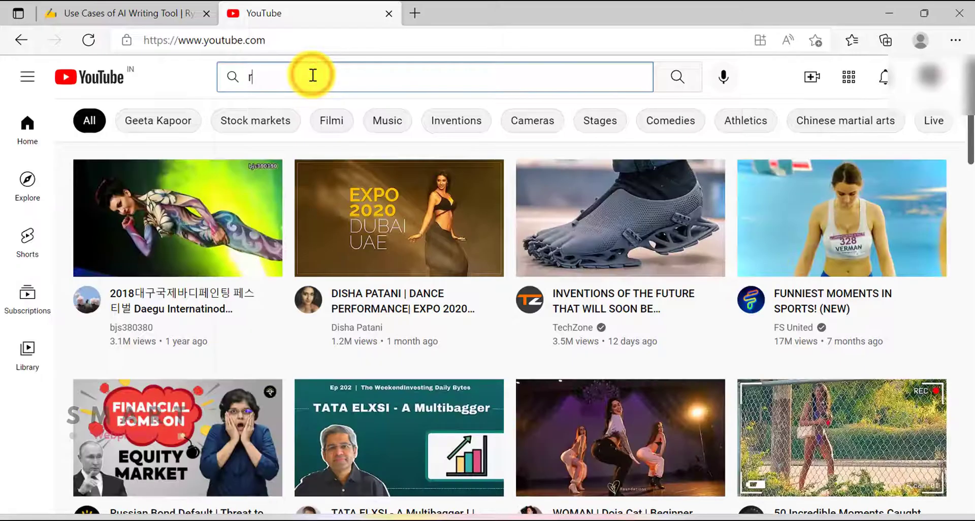
text(ytr review )
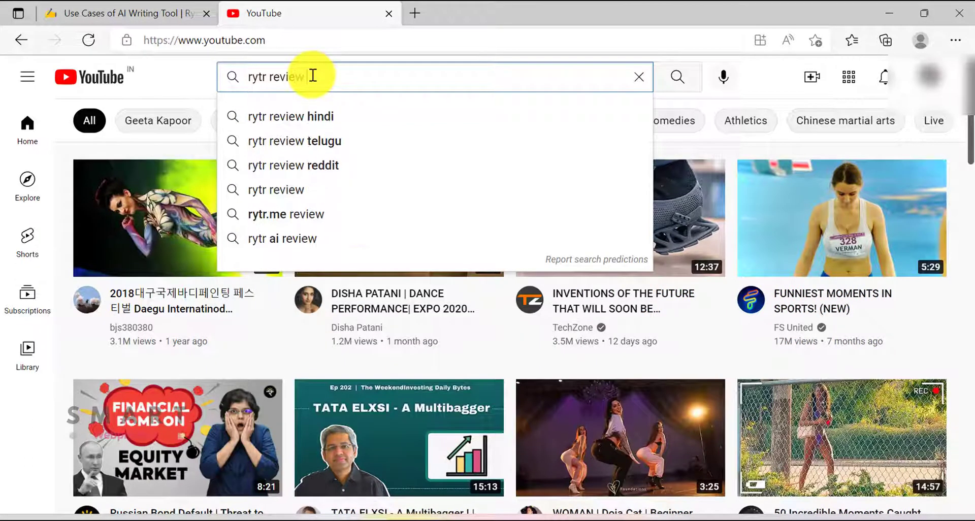
text(smartweb)
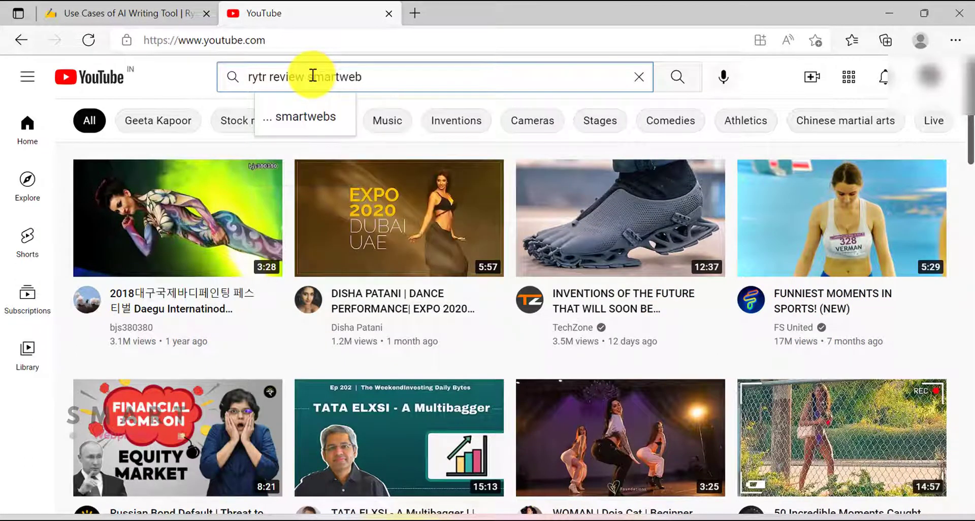
text(preneur)
key(Return)
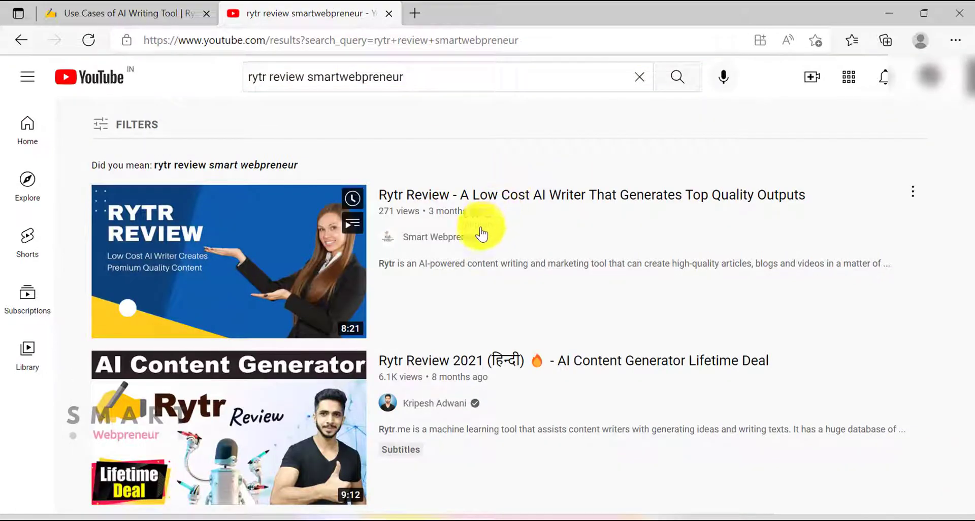
click(479, 228)
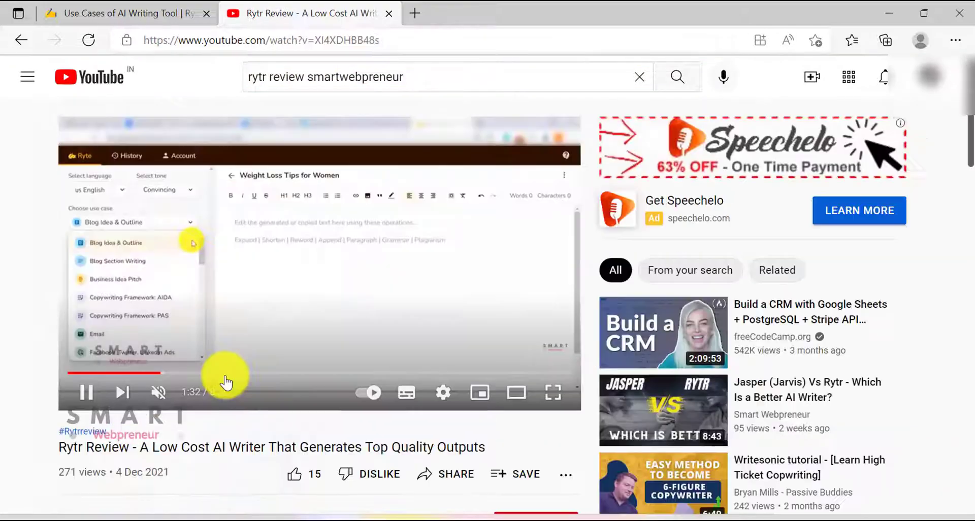
Step: Jump to about 2:57, pause on the weight-loss blog example, then go to Google
click(247, 373)
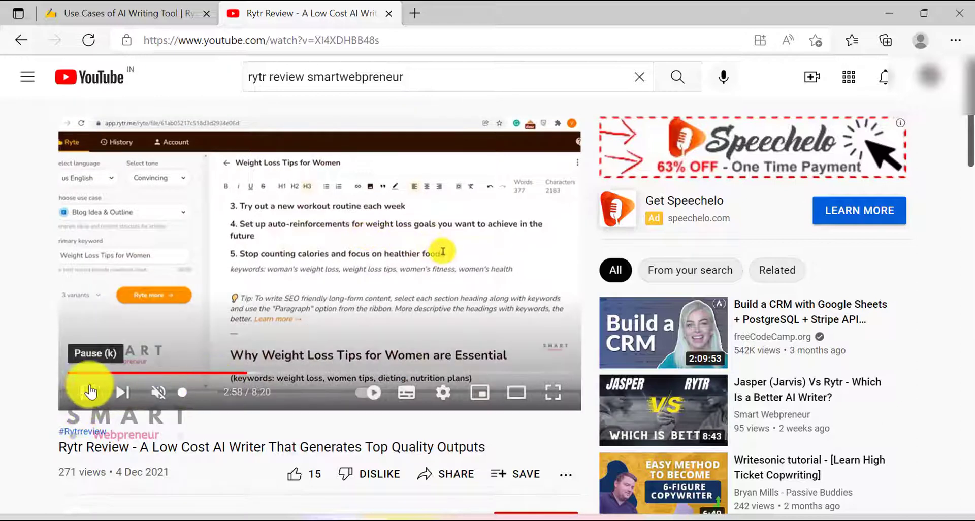
click(82, 392)
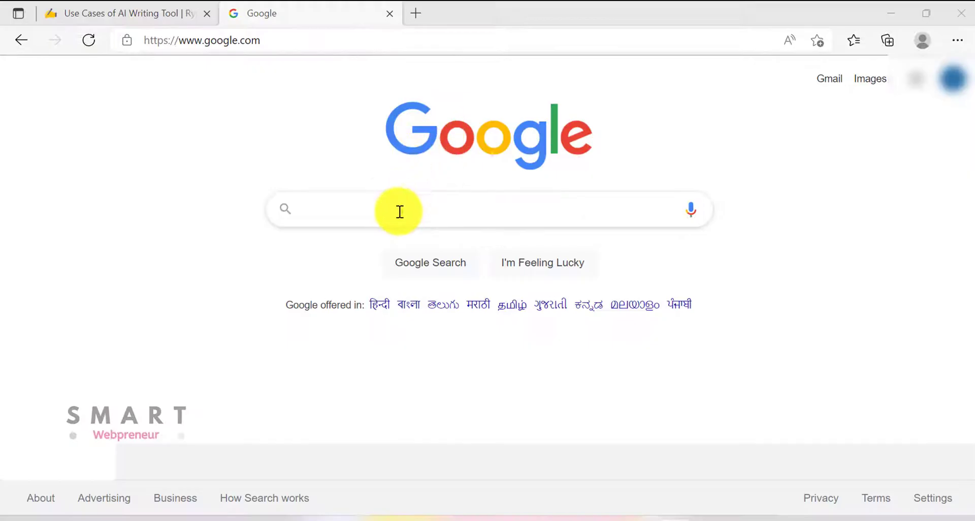
click(399, 211)
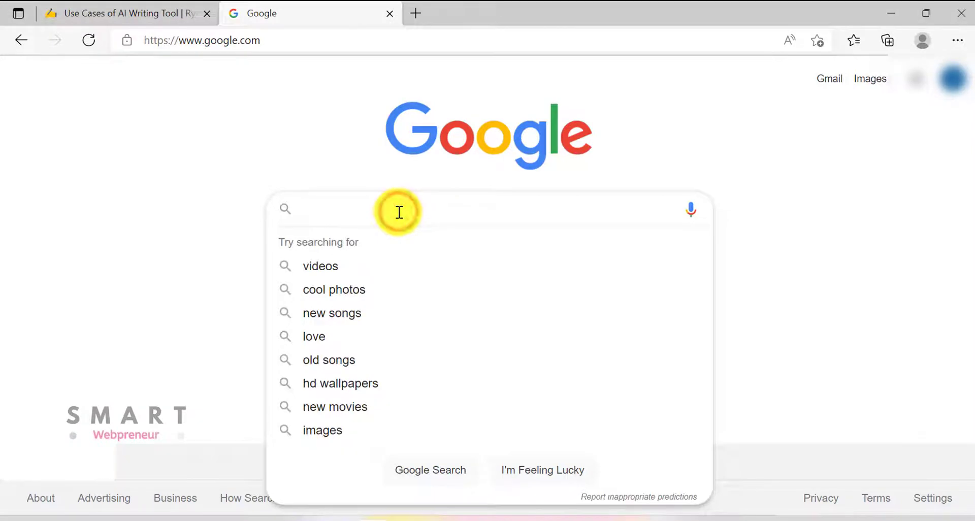
Step: Replace 'listicle' with a Google search for '10 things to do in seattle' and browse the results
text(listicle)
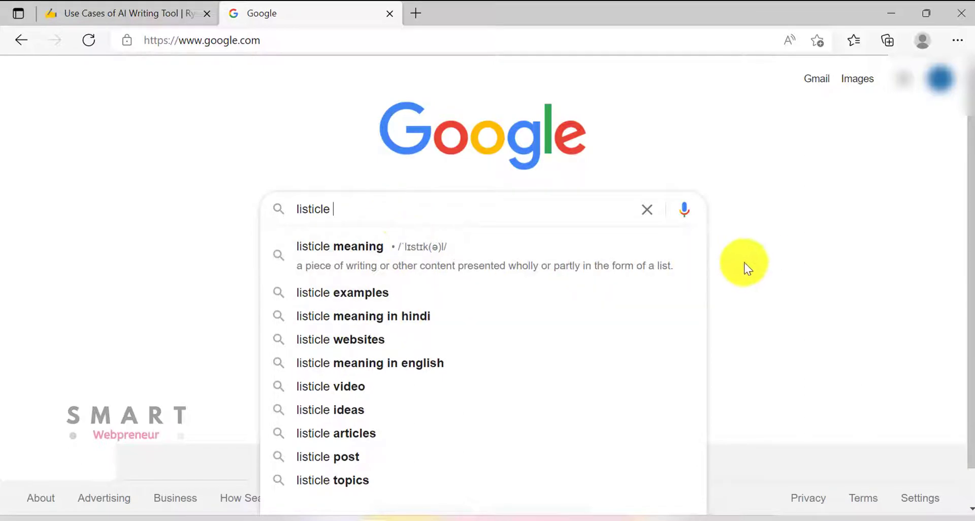
triple_click(342, 205)
text(10 thi)
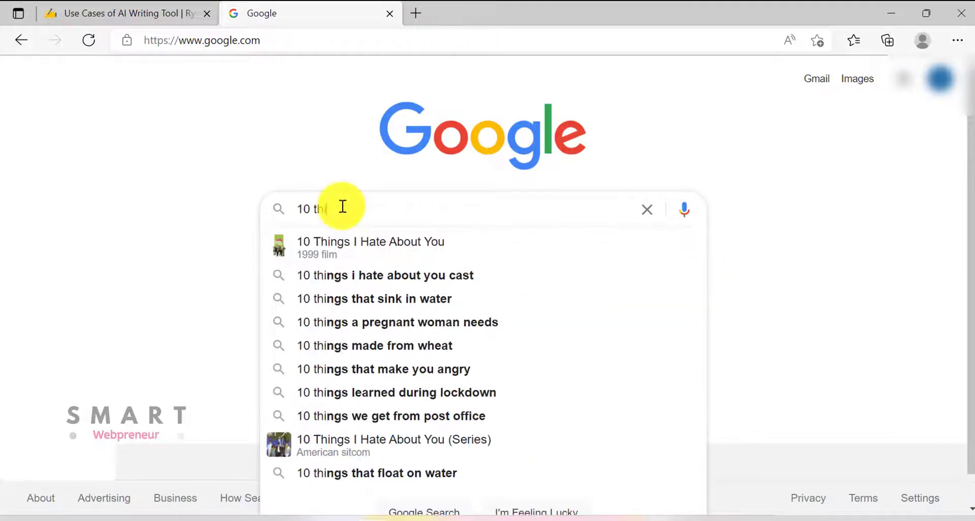
text(ngs to do)
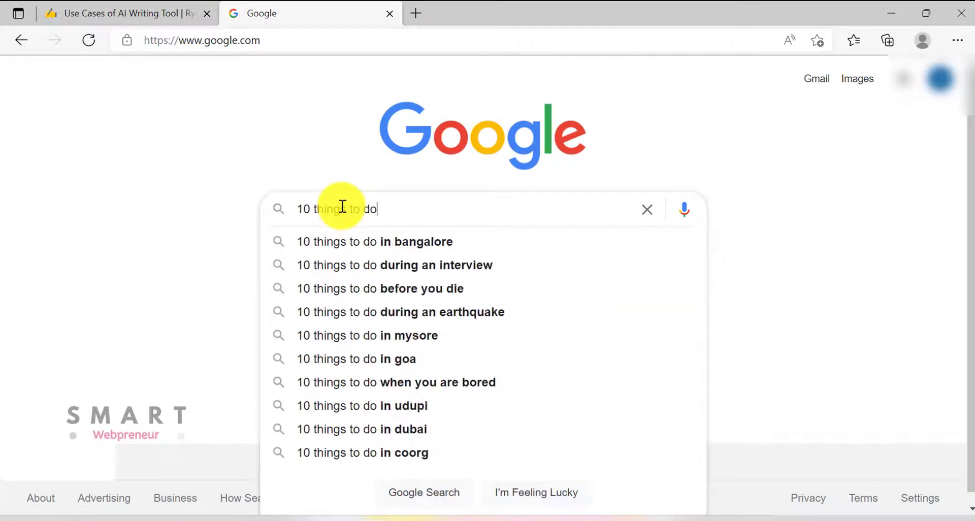
text( in Sea)
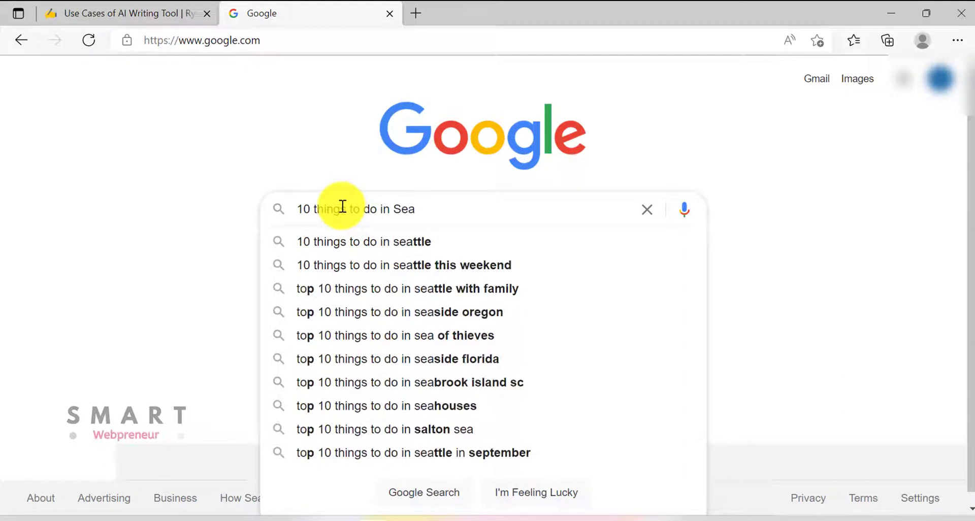
click(361, 238)
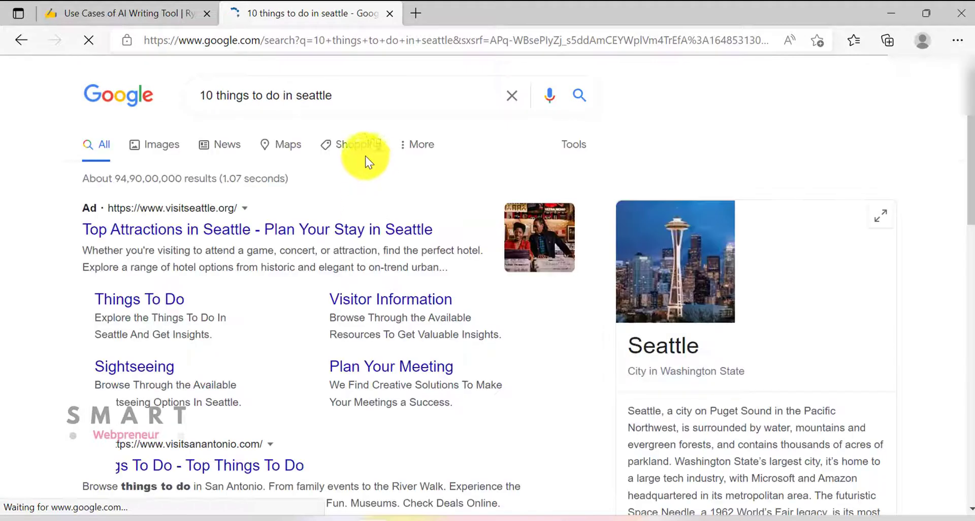
scroll(601, 213, down, 5)
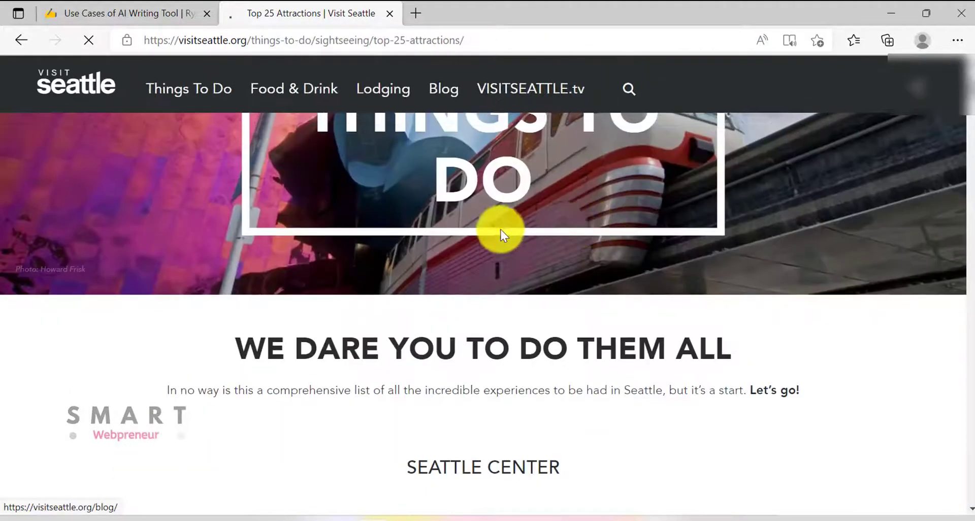
scroll(501, 229, down, 10)
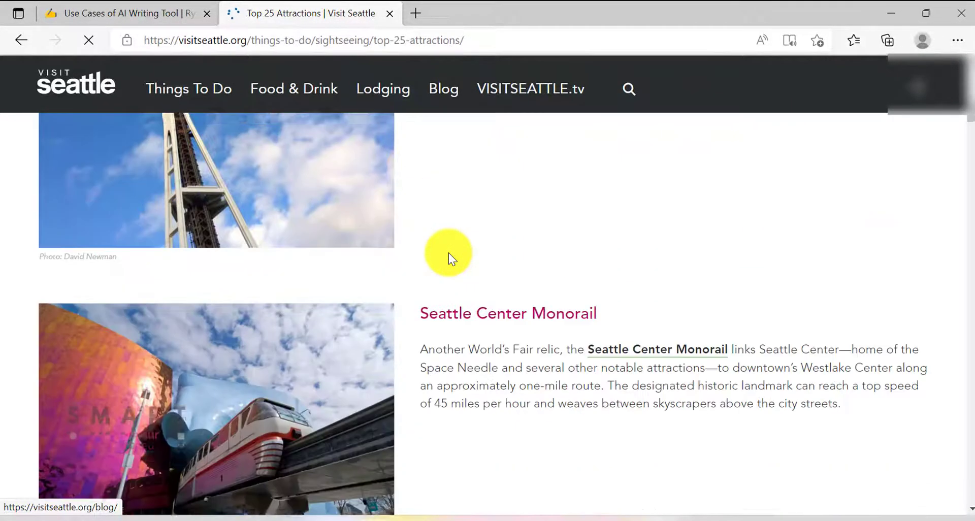
scroll(448, 253, down, 10)
Step: Move the Notepad window left and select the title 'Top 5 Weight Loss Tea for Women'
key(alt+Left)
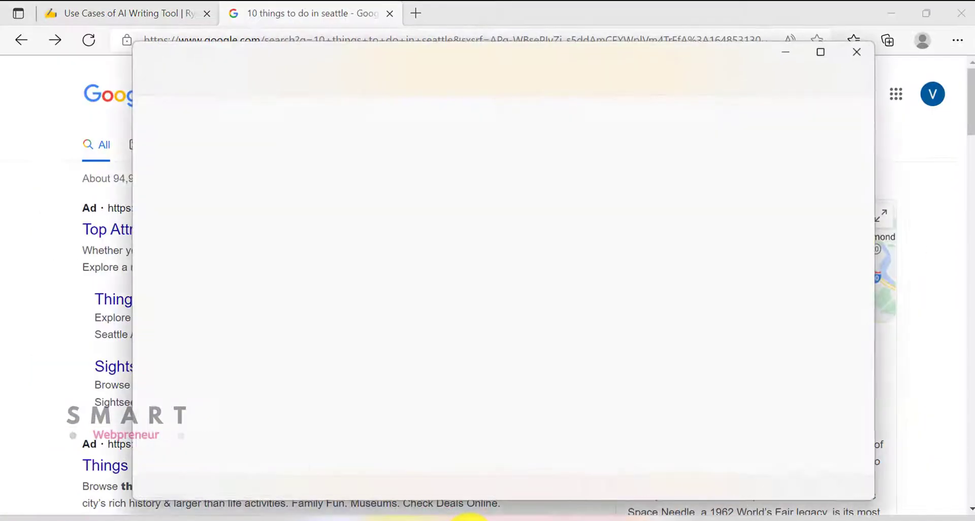
drag(398, 62, 342, 60)
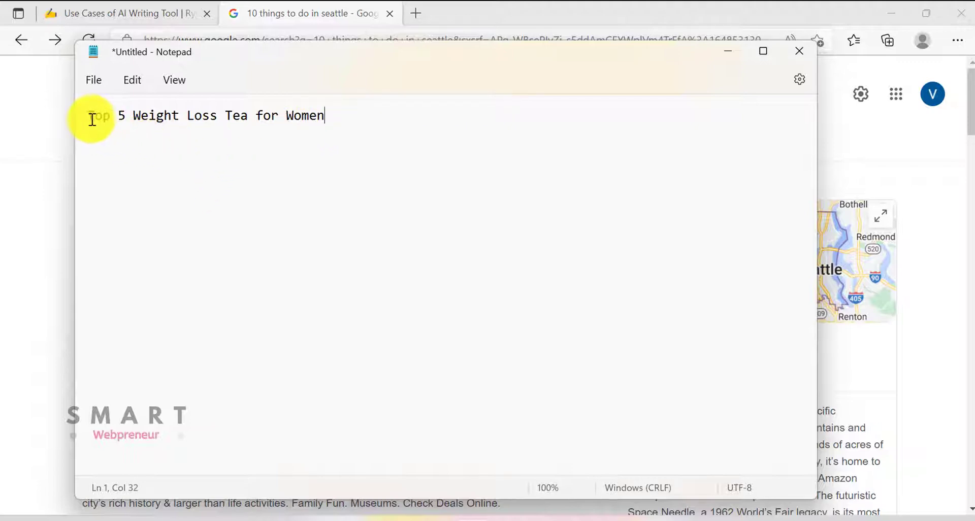
drag(89, 117, 587, 118)
key(ctrl+c)
click(586, 118)
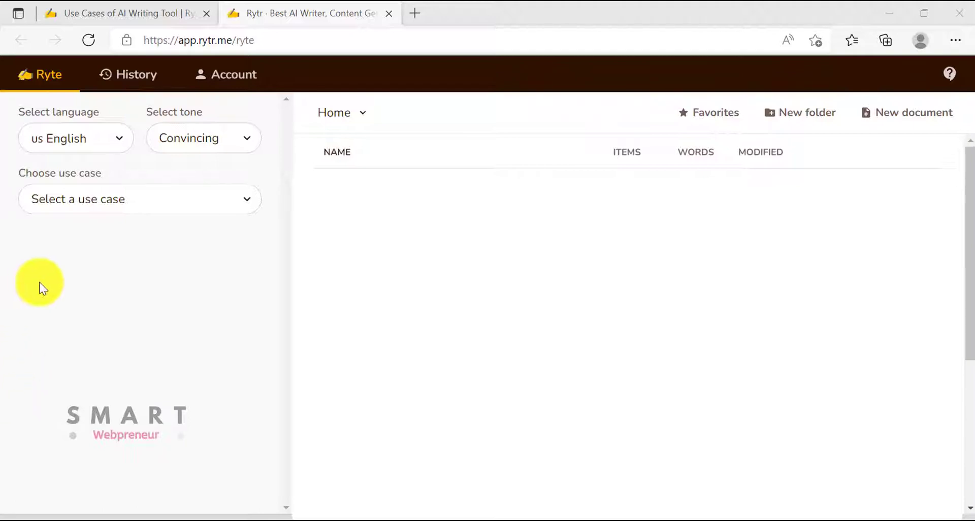
Step: Create a new document, pasting 'Top 5 Weight Loss Tea for Women' as its name
click(914, 112)
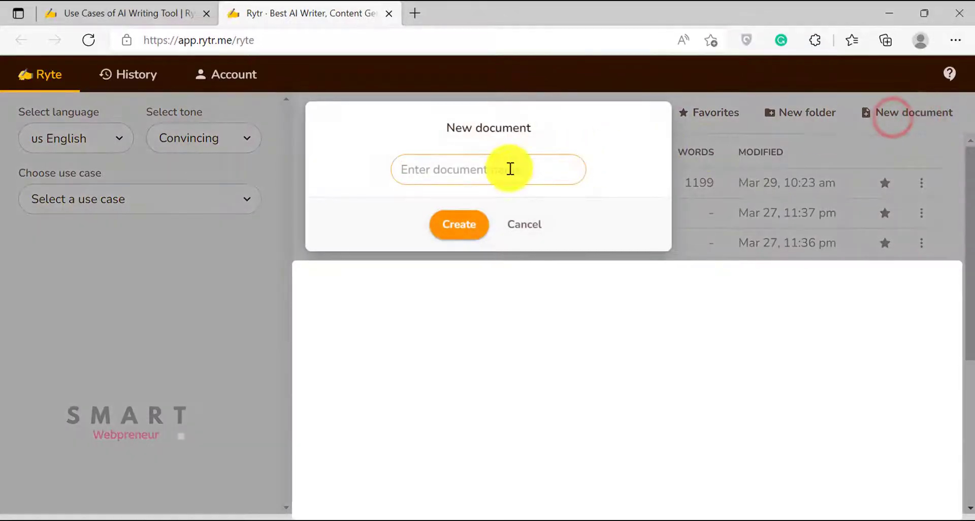
right_click(510, 169)
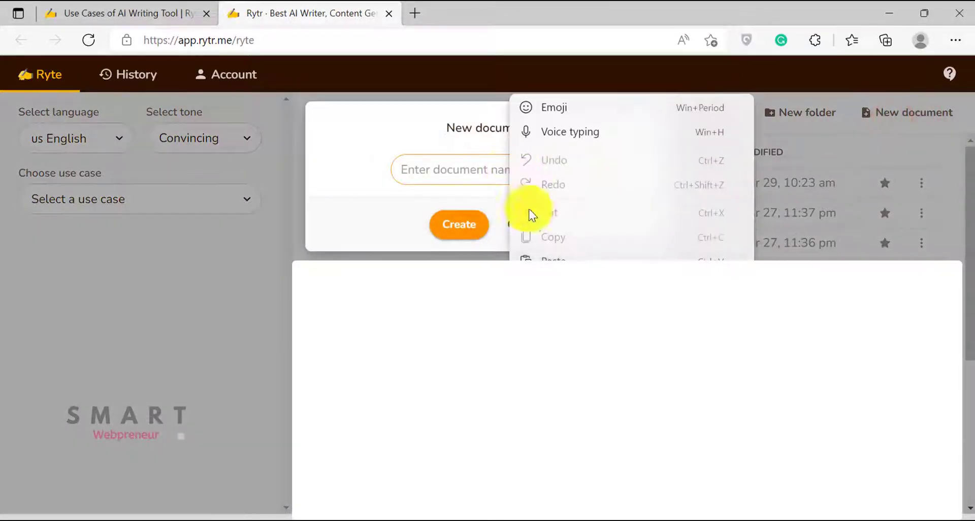
click(553, 259)
click(466, 224)
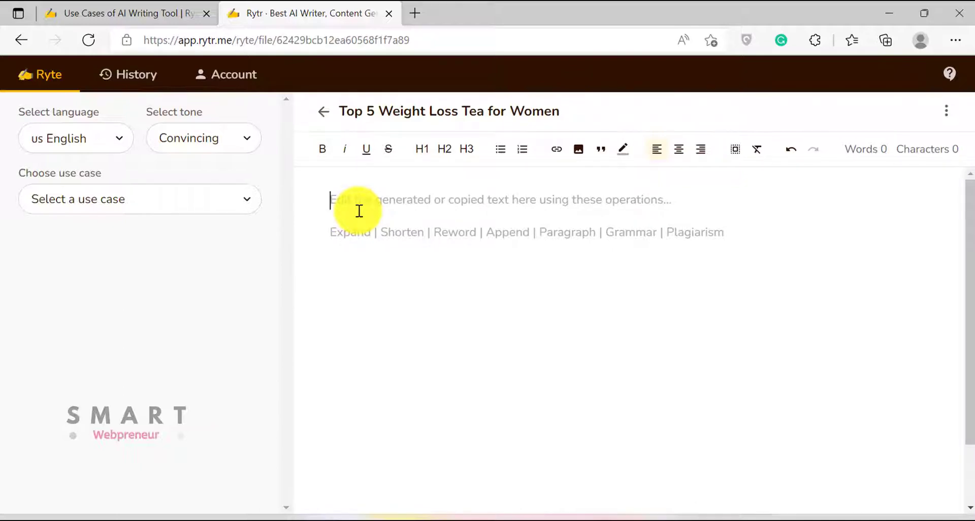
Step: Choose the Blog Idea & Outline use case and paste the title as the primary keyword
click(244, 202)
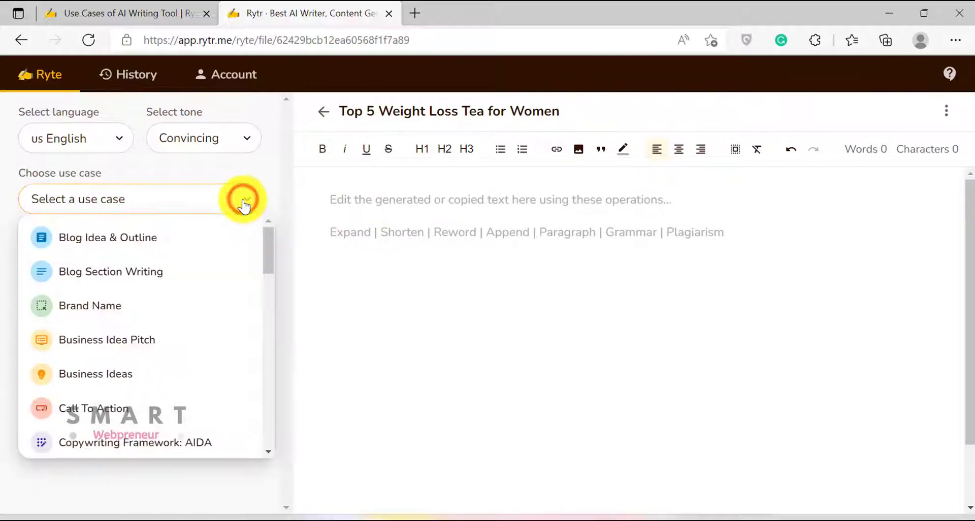
click(125, 241)
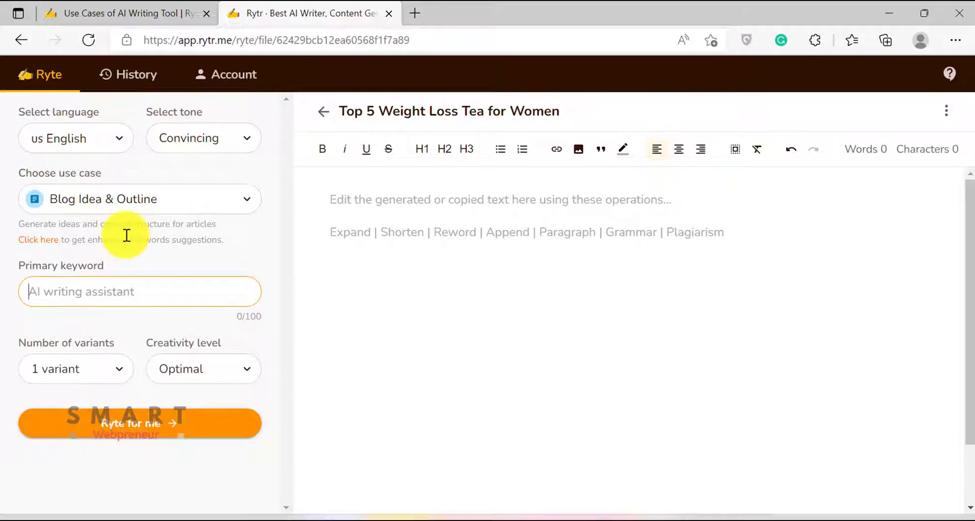
right_click(116, 292)
click(192, 286)
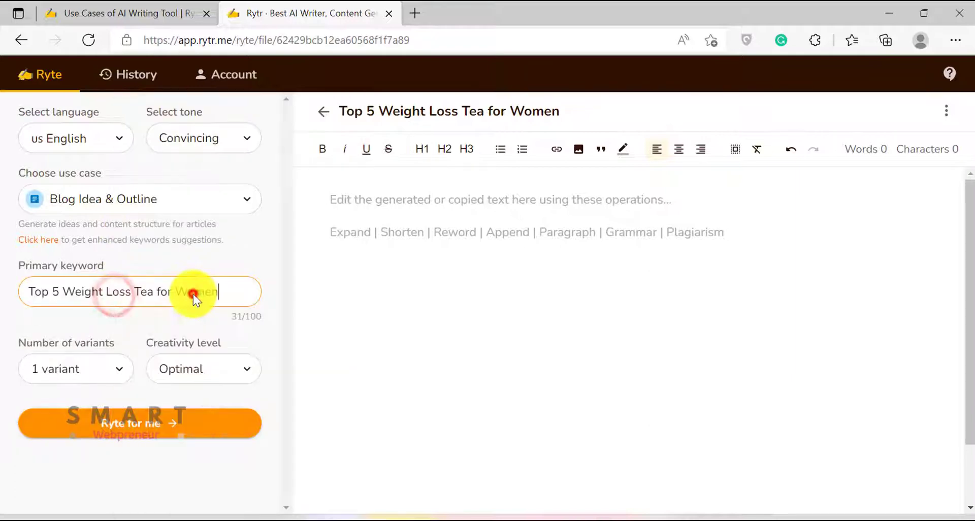
click(270, 257)
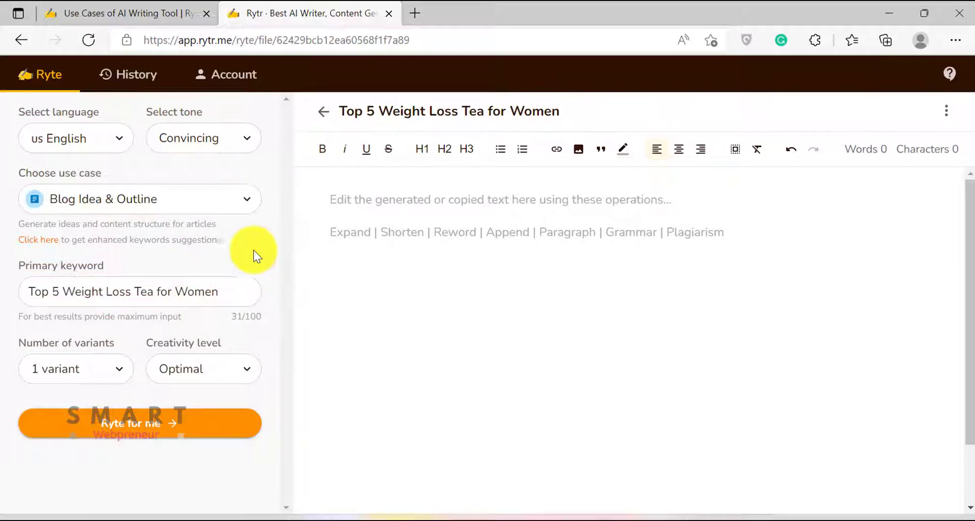
Step: Generate the outline with 3 variants at Optimal creativity
click(117, 367)
click(70, 457)
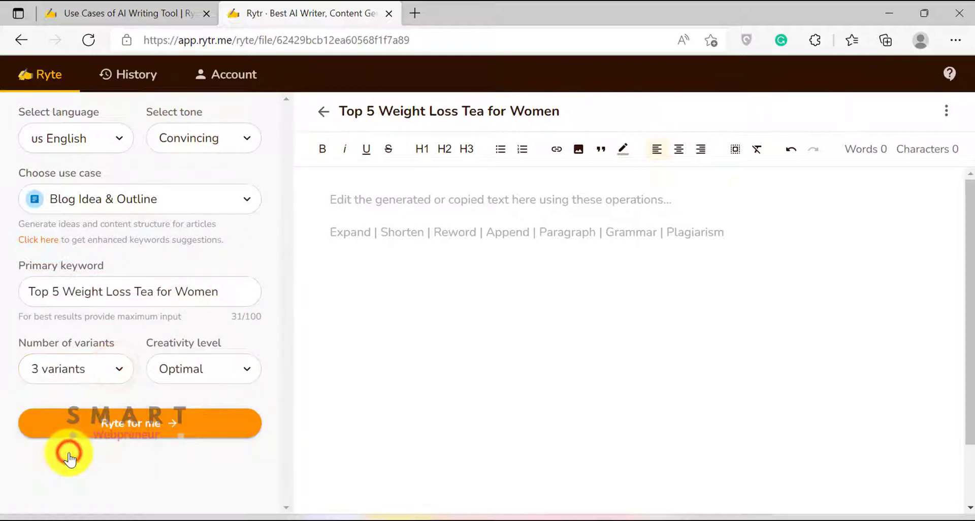
click(216, 367)
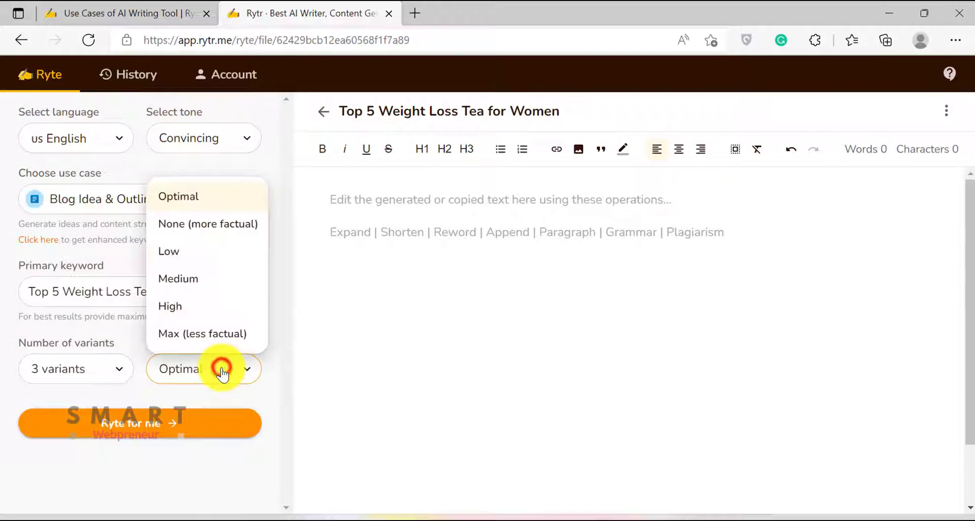
click(195, 192)
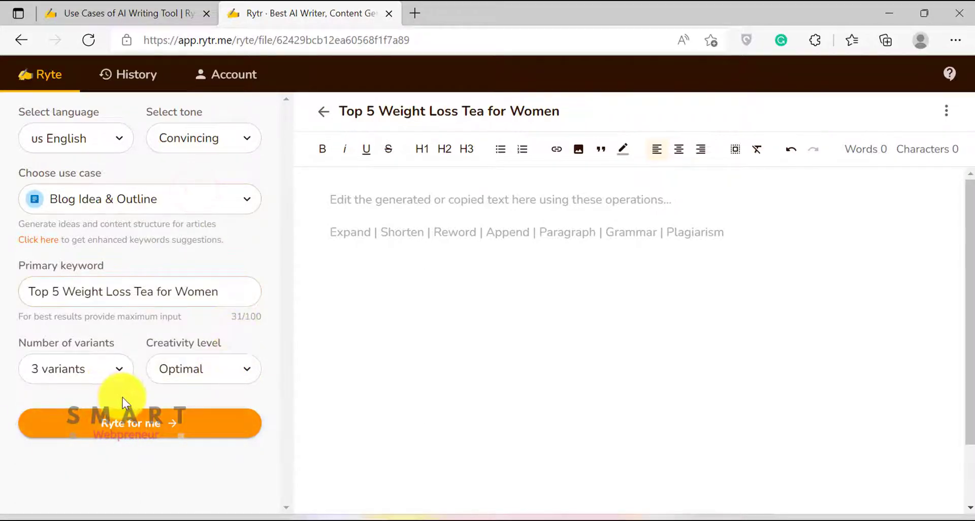
click(139, 431)
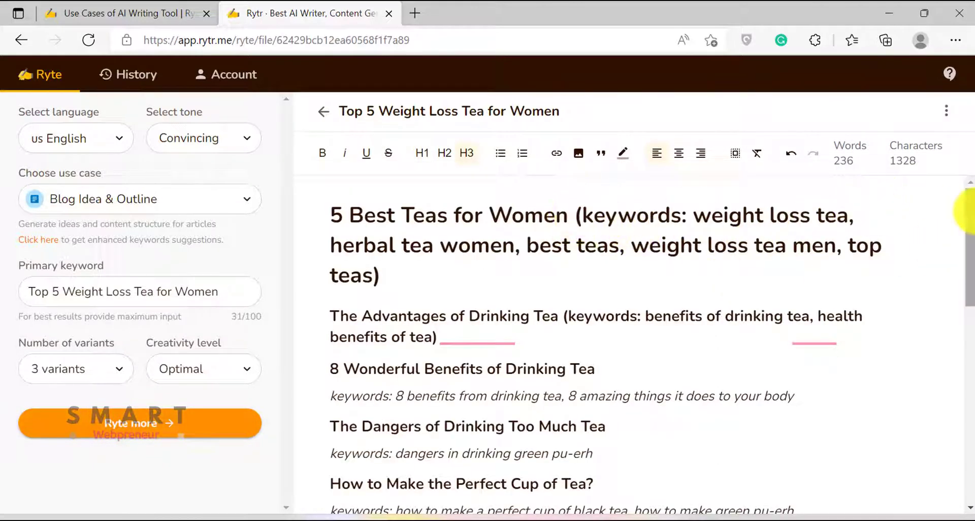
scroll(970, 216, down, 4)
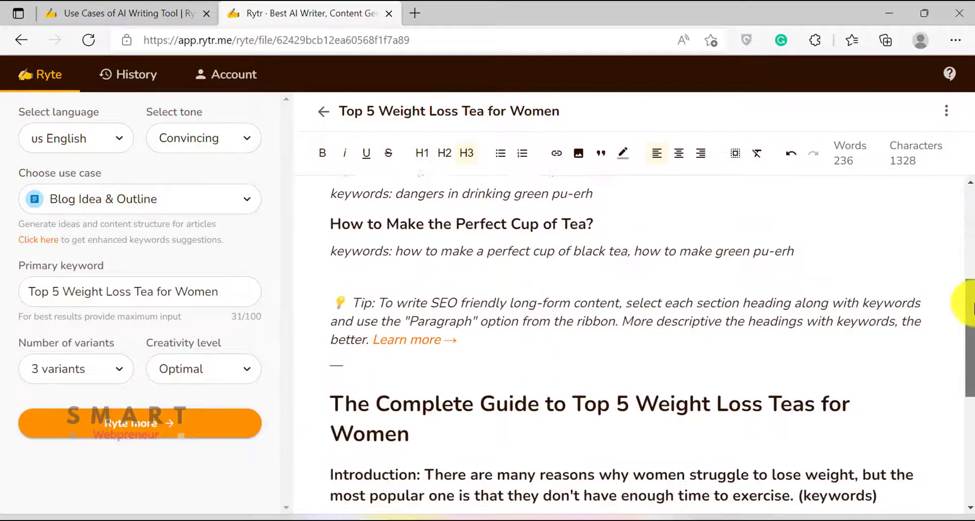
Step: Insert 'Weight Loss' into the outline title before 'Teas'
scroll(968, 335, down, 2)
scroll(592, 375, up, 6)
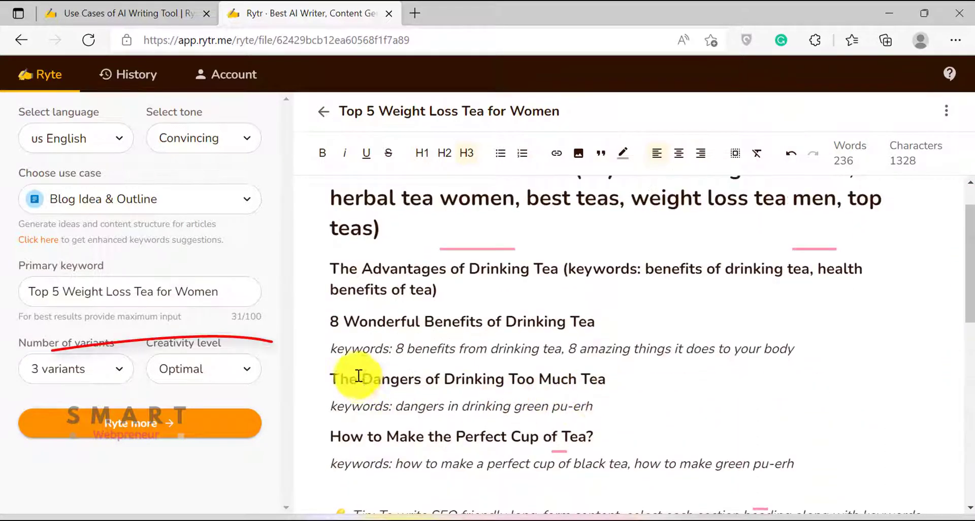
drag(326, 347, 830, 348)
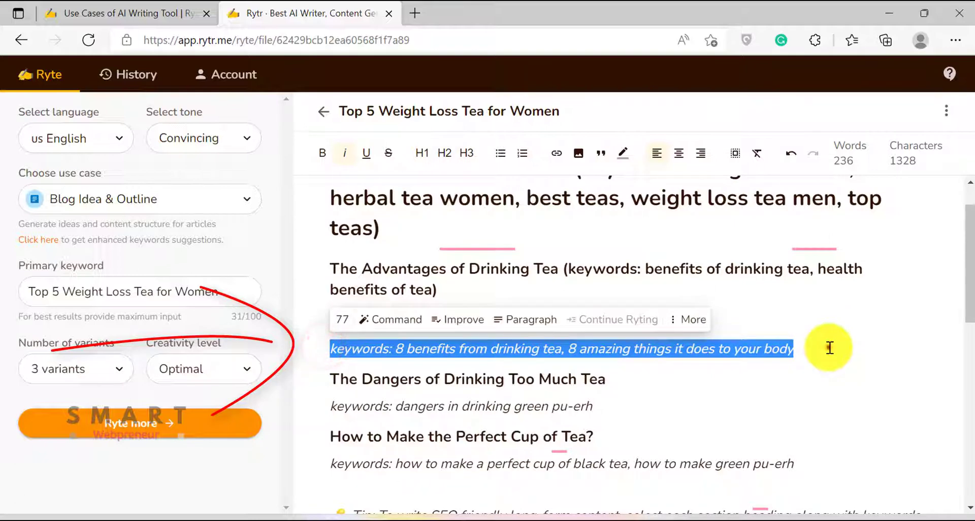
click(830, 348)
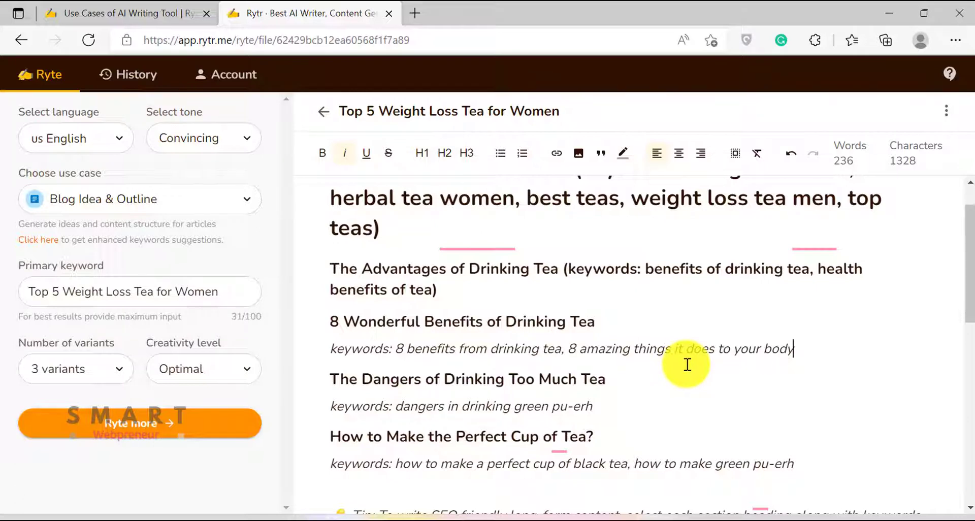
scroll(622, 341, up, 1)
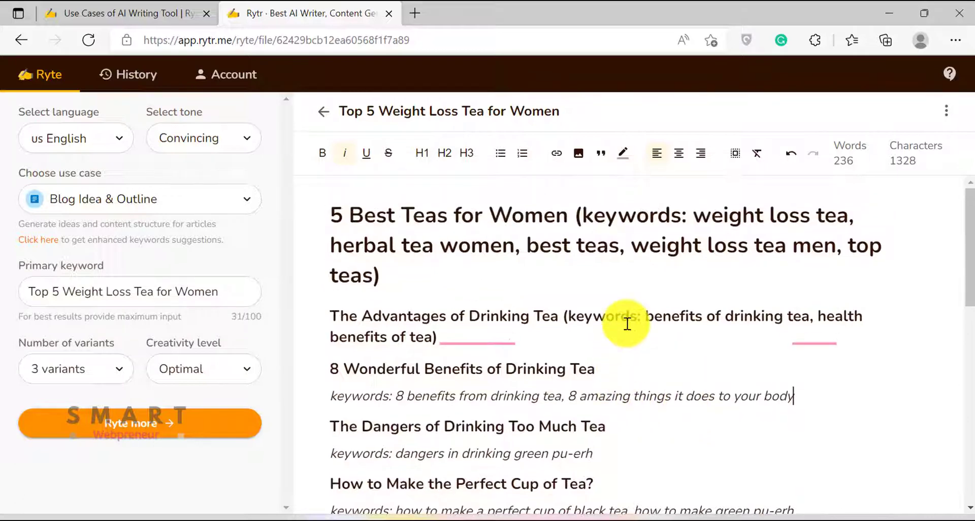
click(406, 208)
text(Weight Loss)
Step: Replace the original title with 'The Complete Guide to Top 5 Weight Loss Teas for Women'
drag(583, 215, 575, 216)
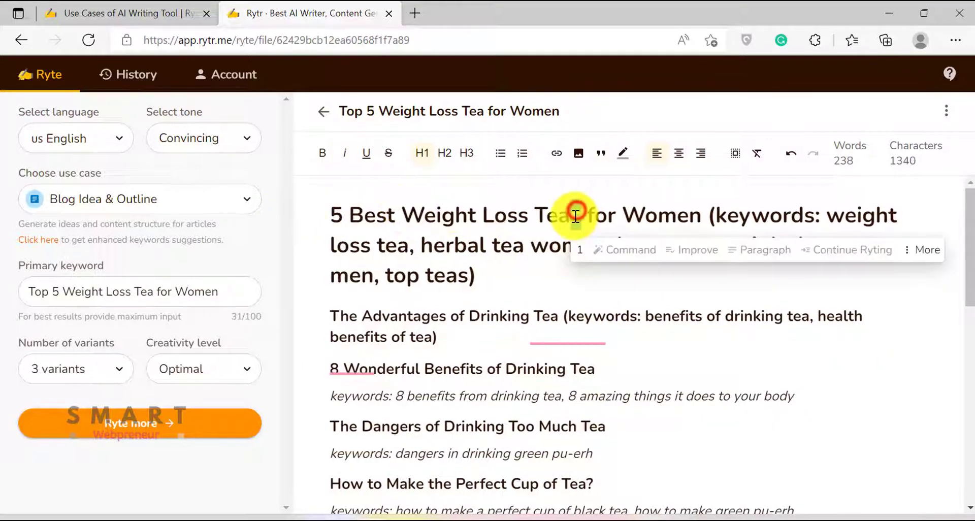
scroll(663, 299, down, 6)
drag(332, 349, 444, 394)
key(ctrl+c)
key(BackSpace)
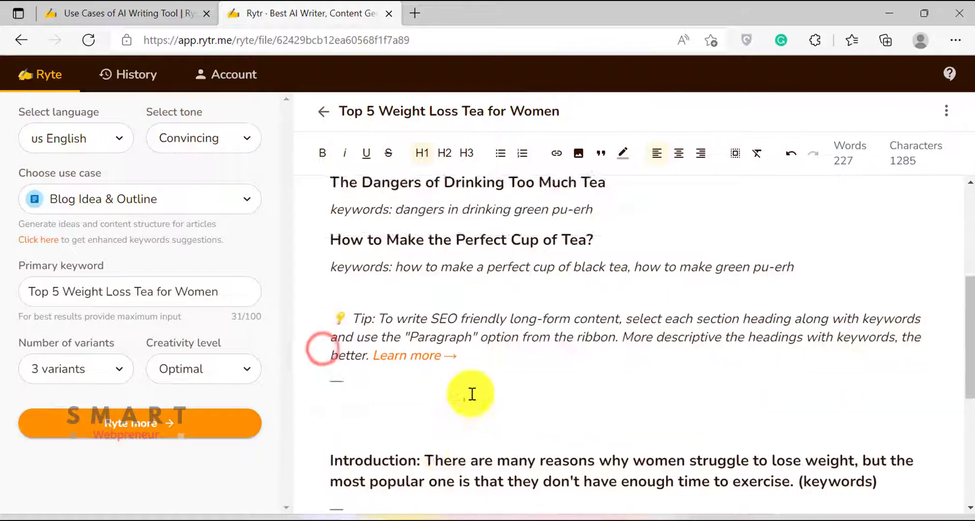
scroll(472, 393, up, 6)
drag(333, 216, 692, 216)
key(ctrl+v)
key(Return)
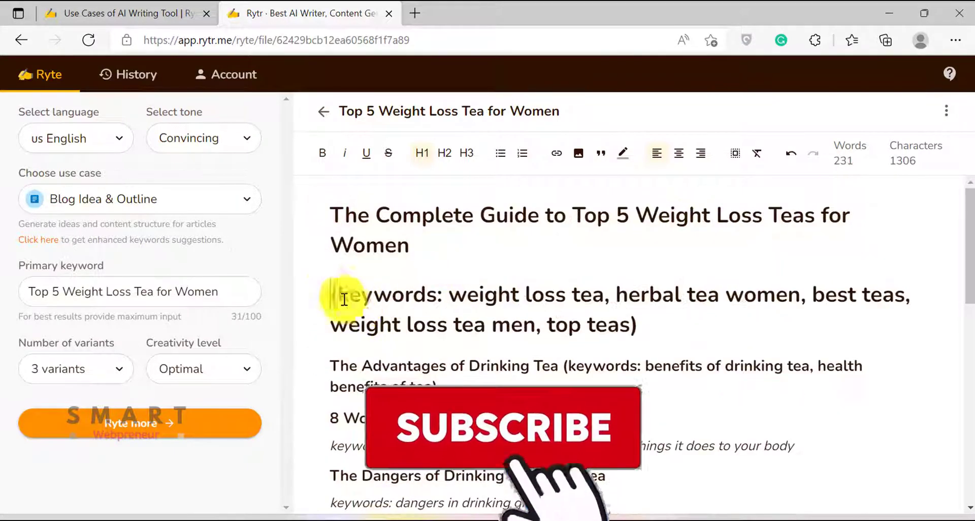
Step: Turn the title's keywords line into normal text on its own line
drag(345, 300, 598, 316)
click(422, 153)
click(327, 283)
key(BackSpace)
key(Return)
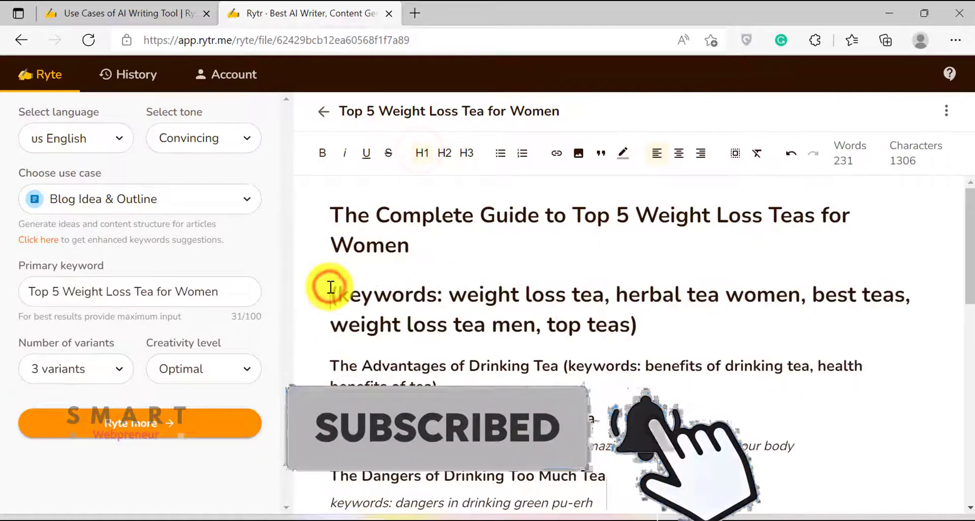
Step: Append 'for Weight Loss' to the Advantages heading, make it H2, and select the sections below
click(461, 309)
click(559, 311)
text(for W)
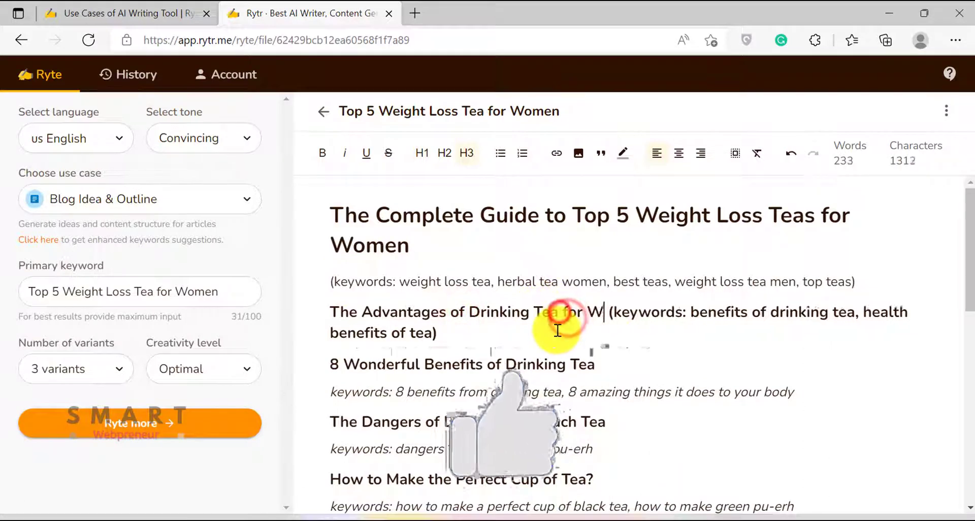
text(eight Loss)
key(BackSpace)
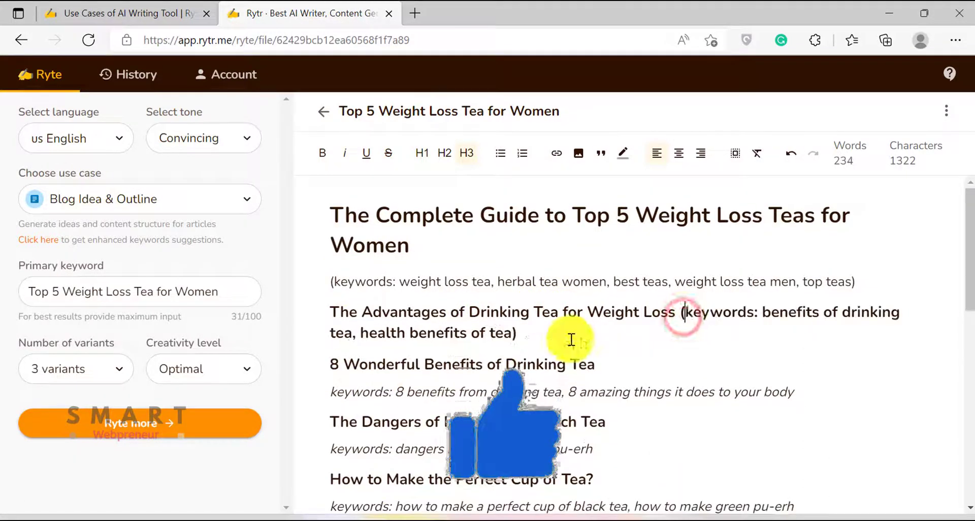
click(681, 312)
key(Return)
triple_click(594, 339)
triple_click(571, 309)
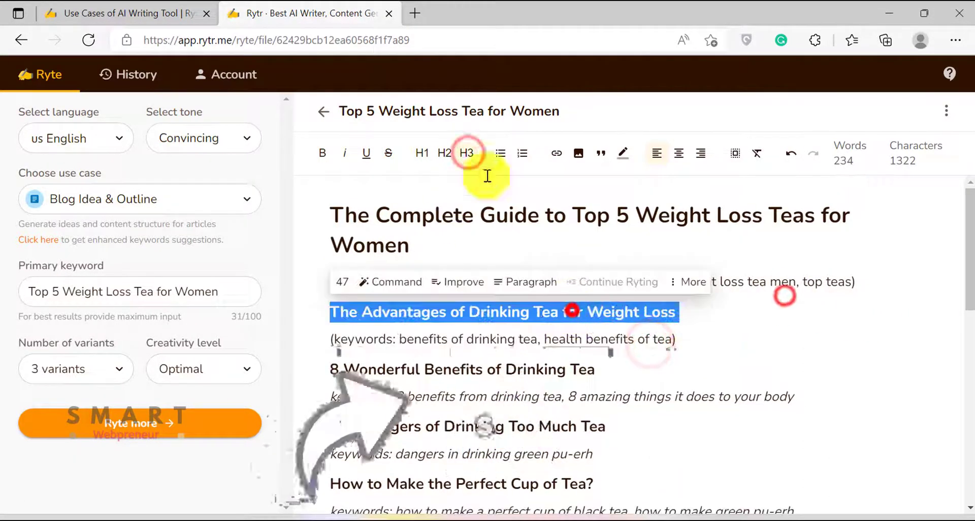
click(445, 153)
scroll(609, 345, down, 1)
drag(331, 324, 826, 466)
Step: Delete the leftover first-outline sections and the block from the Tip to the second title
key(Delete)
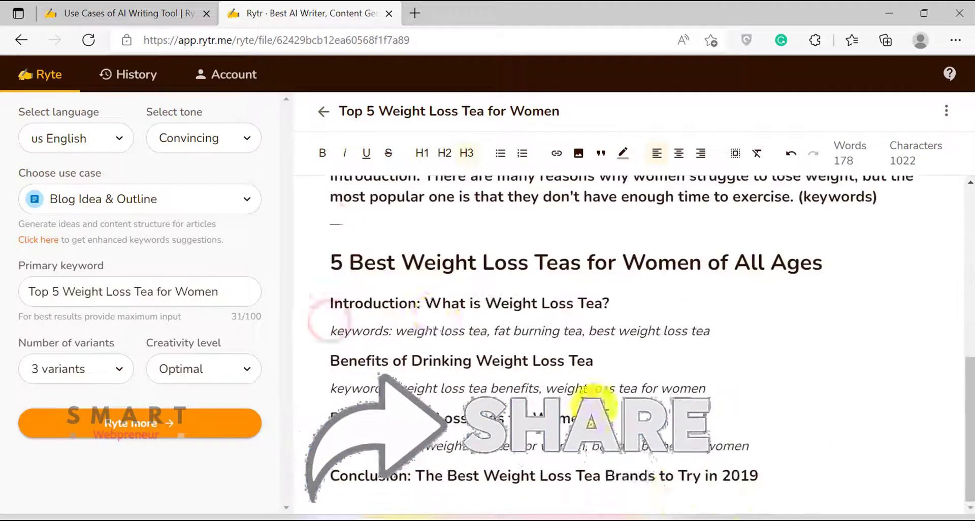
drag(330, 303, 779, 445)
key(Delete)
key(ctrl+z)
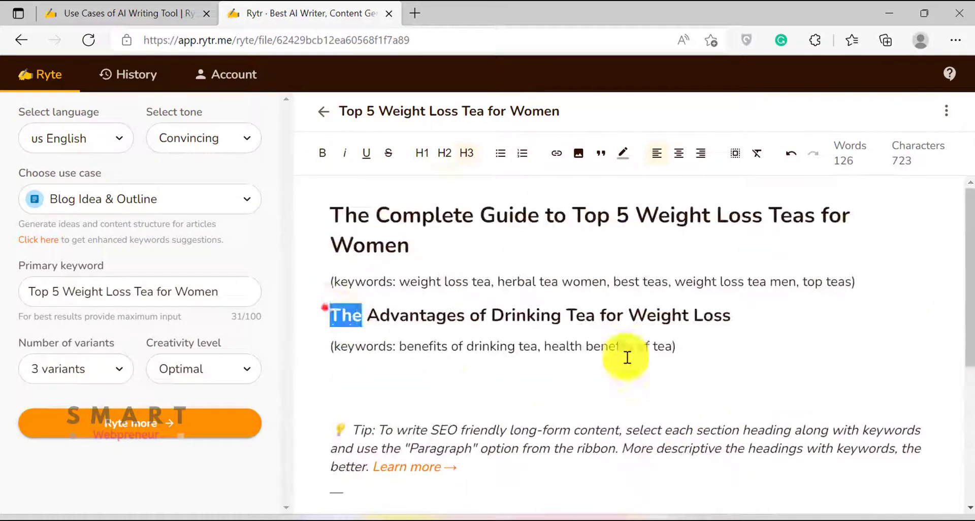
scroll(827, 366, down, 5)
drag(330, 256, 849, 461)
key(Delete)
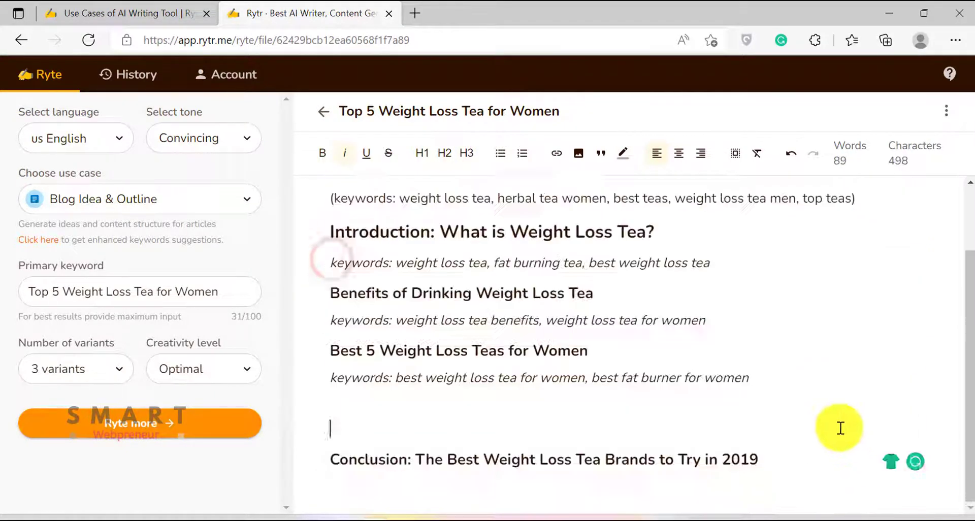
Step: Remove the year from the Conclusion heading and move it under the last keywords line
drag(722, 461, 805, 461)
text(2022)
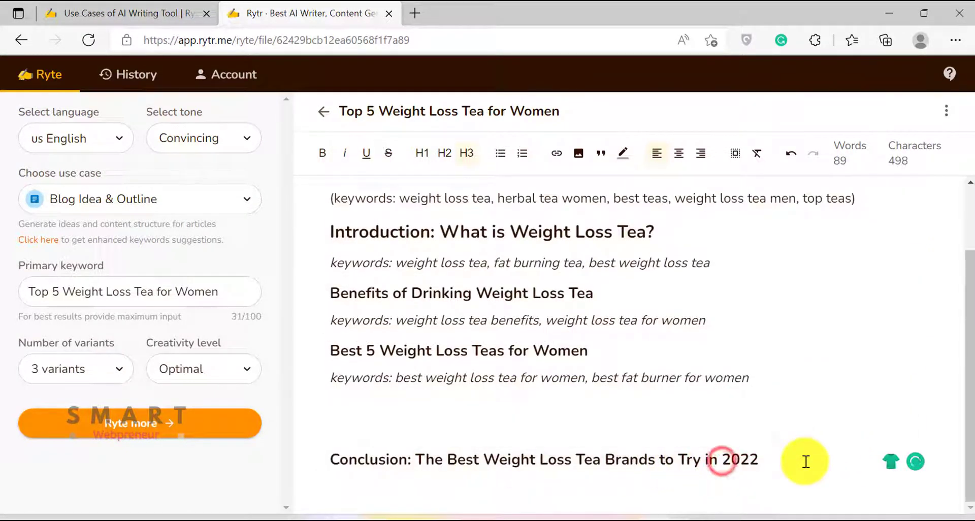
drag(704, 460, 313, 474)
key(Delete)
key(ctrl+x)
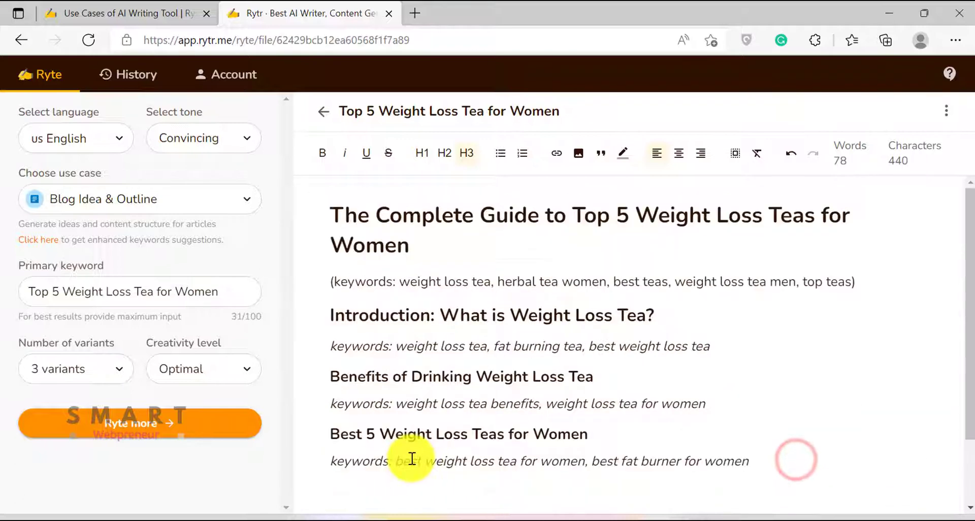
click(768, 370)
key(Return)
key(ctrl+v)
Step: Make the Conclusion, Best 5 Weight Loss Teas and Benefits headings H2
triple_click(608, 407)
click(444, 152)
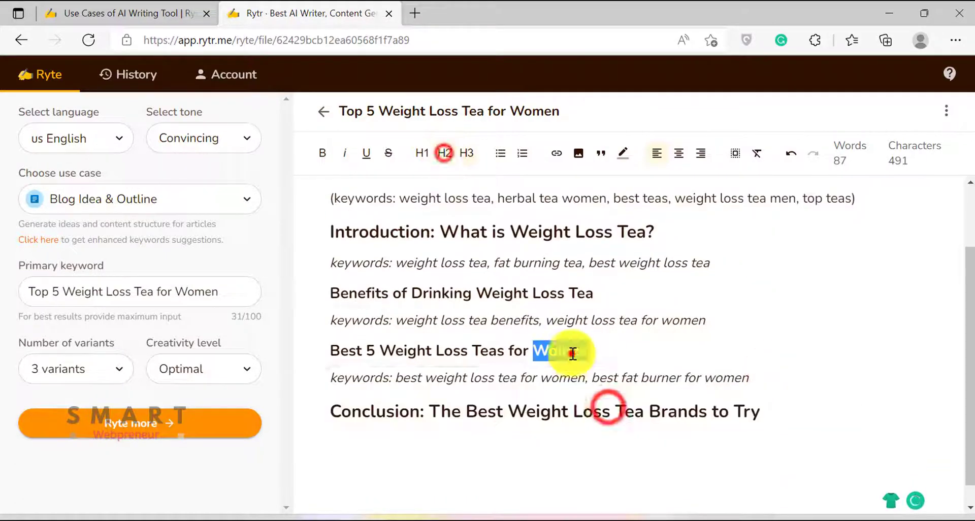
triple_click(571, 350)
click(444, 153)
triple_click(475, 292)
click(445, 153)
scroll(660, 363, up, 1)
click(598, 364)
scroll(732, 362, up, 1)
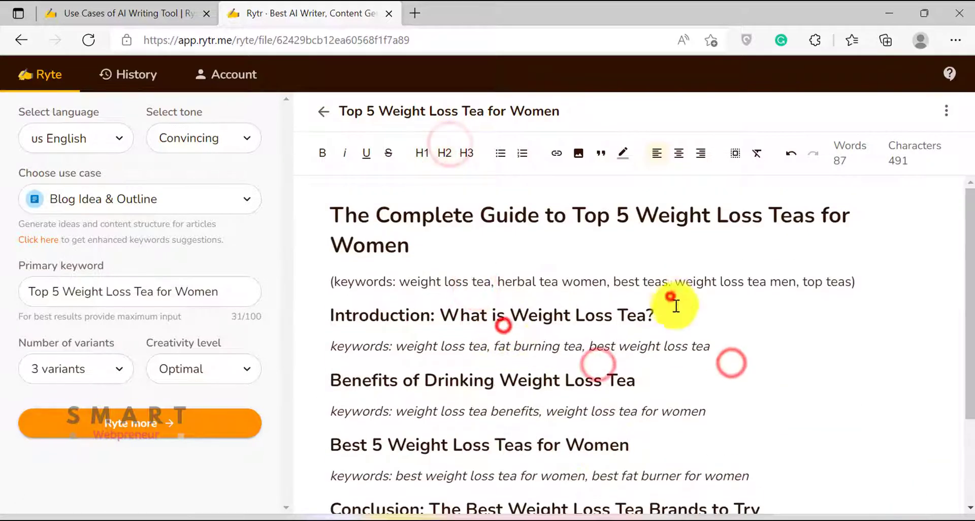
scroll(650, 356, down, 3)
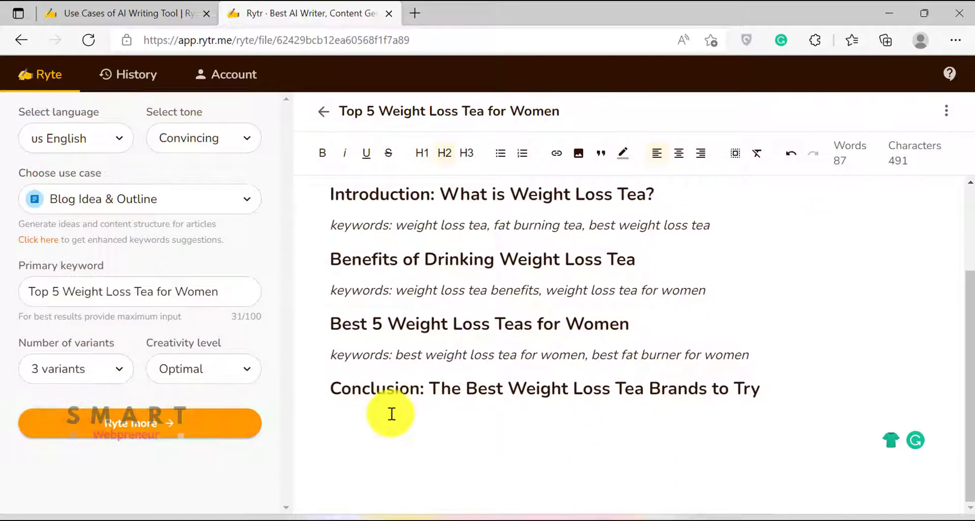
Step: Place the cursor below the Conclusion heading and generate more outline content
click(342, 425)
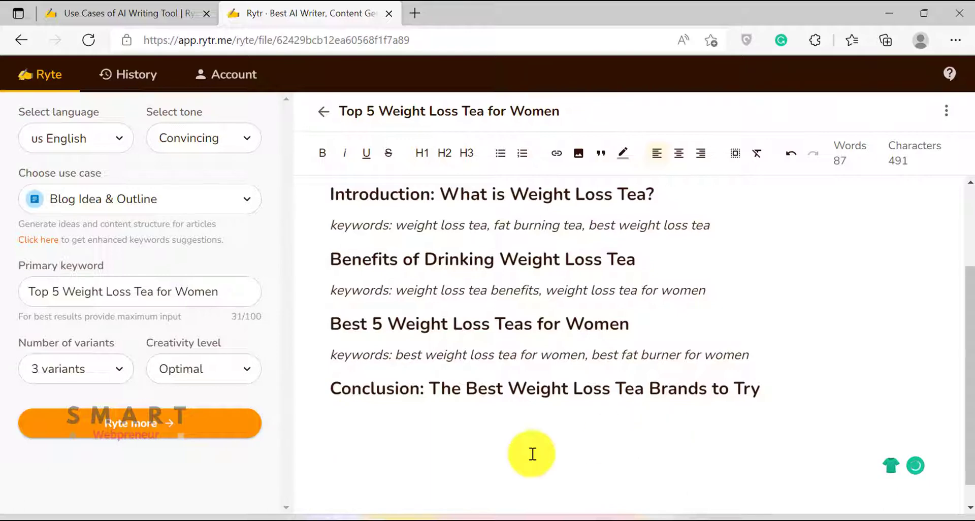
click(118, 424)
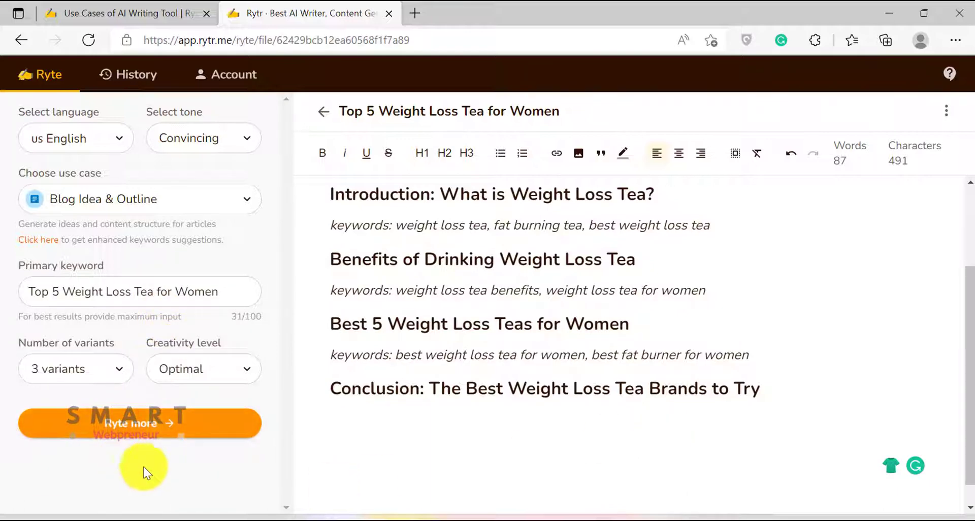
scroll(497, 427, up, 2)
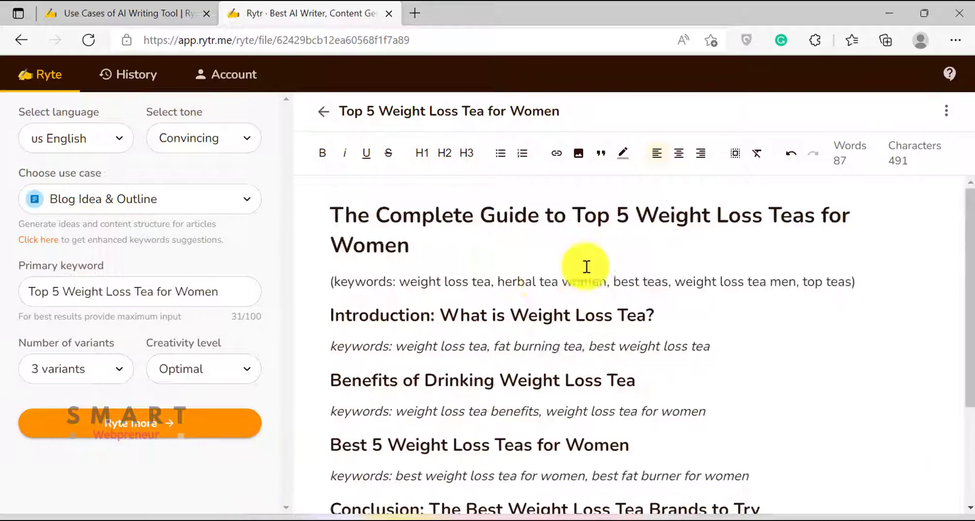
Step: Open the use-case dropdown and scroll down to Copywriting Framework: AIDA
click(206, 203)
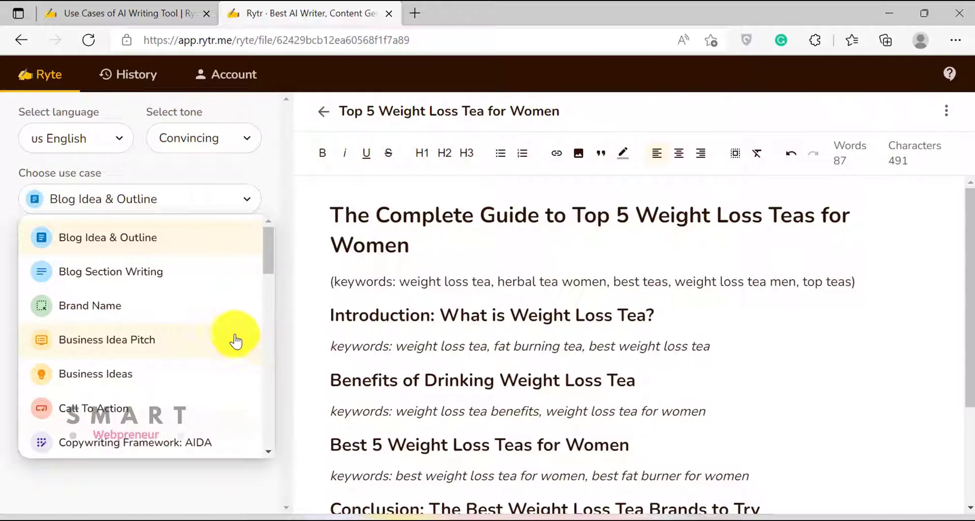
drag(266, 264, 268, 294)
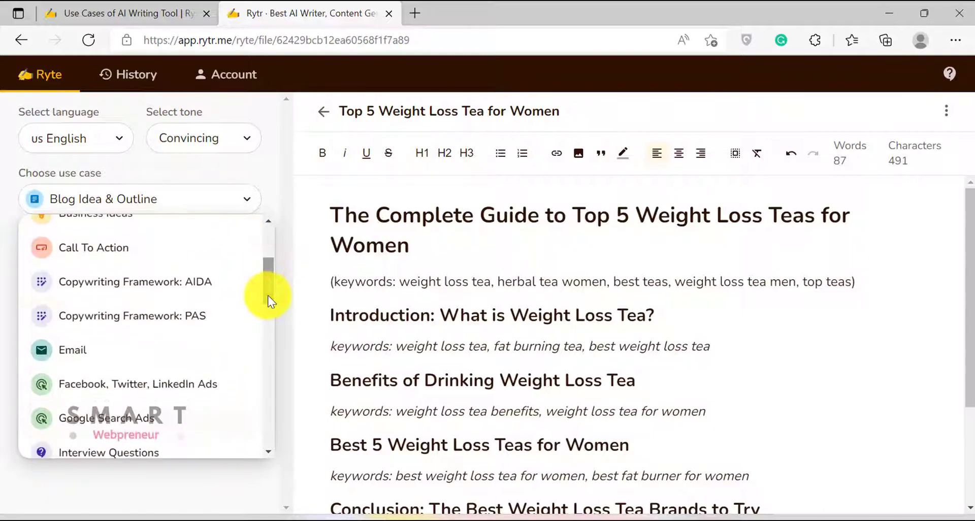
Step: Set up AIDA copy with 'Top 5 Weight Loss Teas for Women' pasted as the description and 3 variants
click(196, 293)
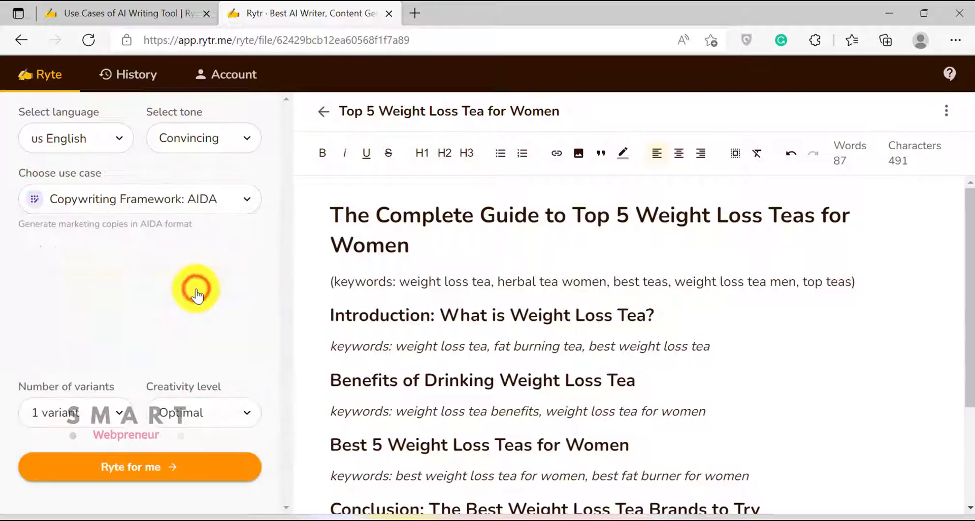
scroll(508, 346, down, 2)
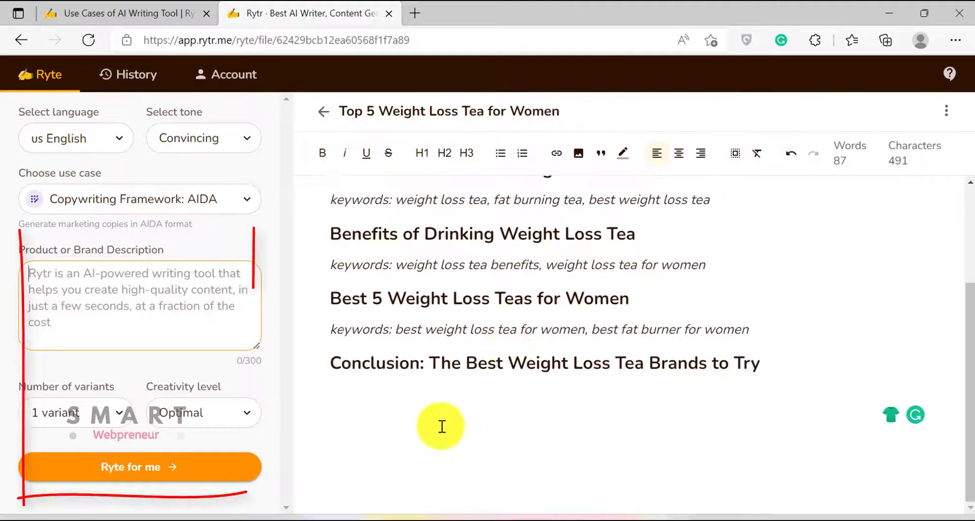
scroll(440, 424, up, 3)
right_click(72, 282)
click(133, 286)
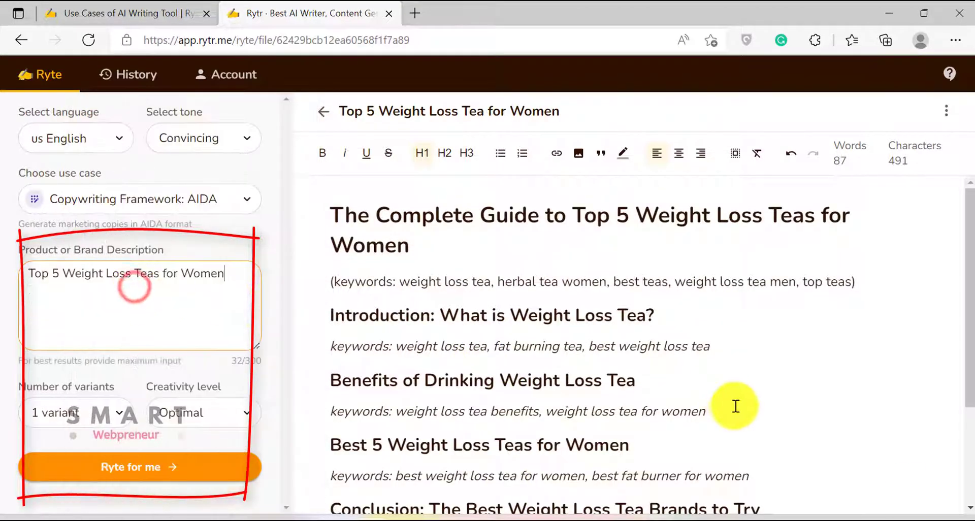
scroll(731, 432, down, 3)
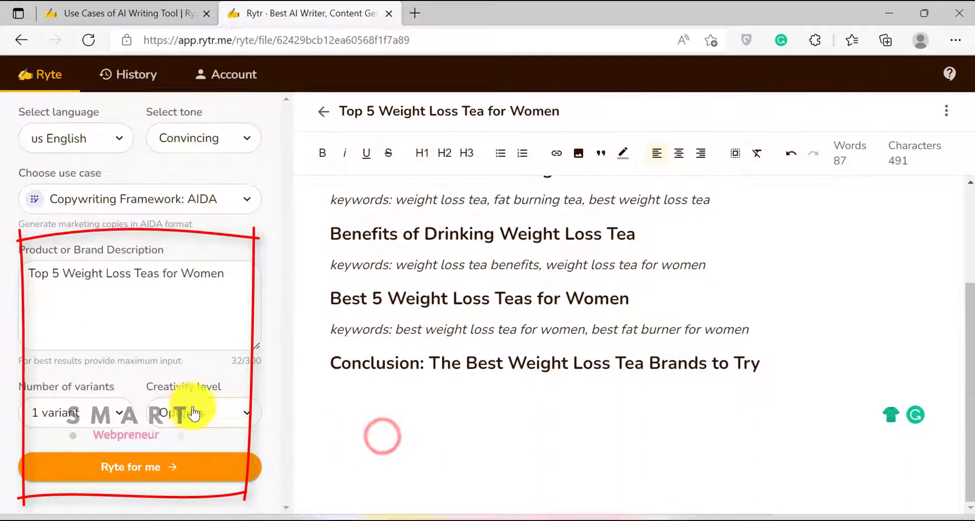
click(71, 421)
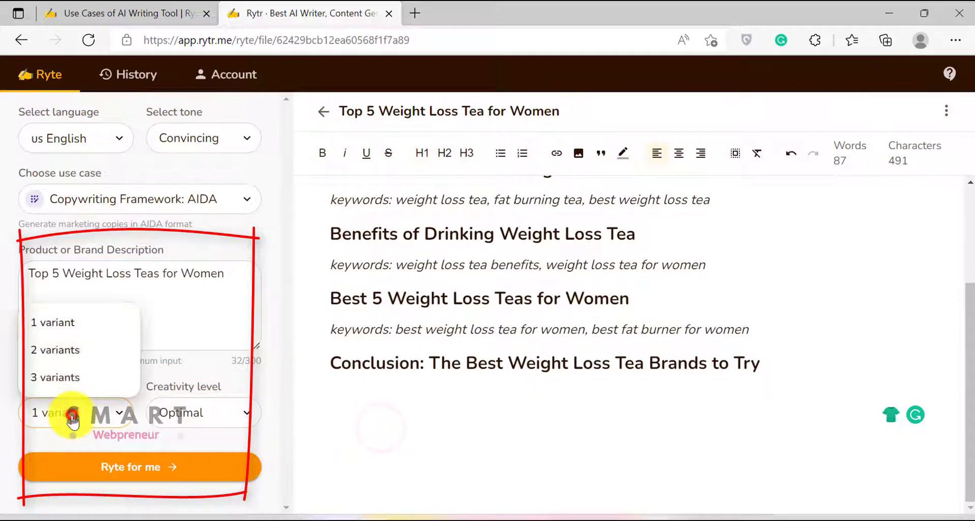
click(73, 376)
click(366, 424)
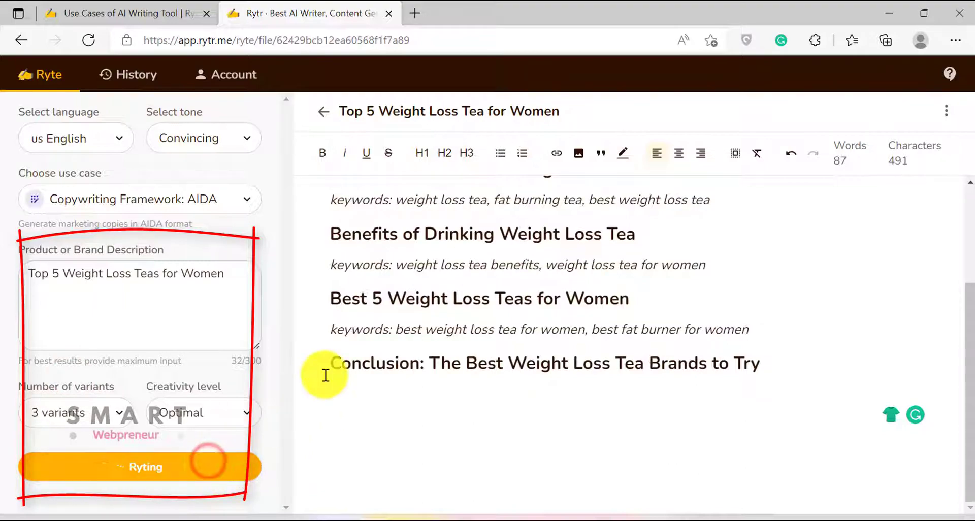
Step: Delete the Attention, Desire and Action labels and the extra AIDA variant text
scroll(508, 380, up, 2)
drag(395, 298, 789, 306)
key(BackSpace)
key(BackSpace)
drag(507, 292, 321, 336)
key(BackSpace)
key(BackSpace)
drag(375, 381, 281, 378)
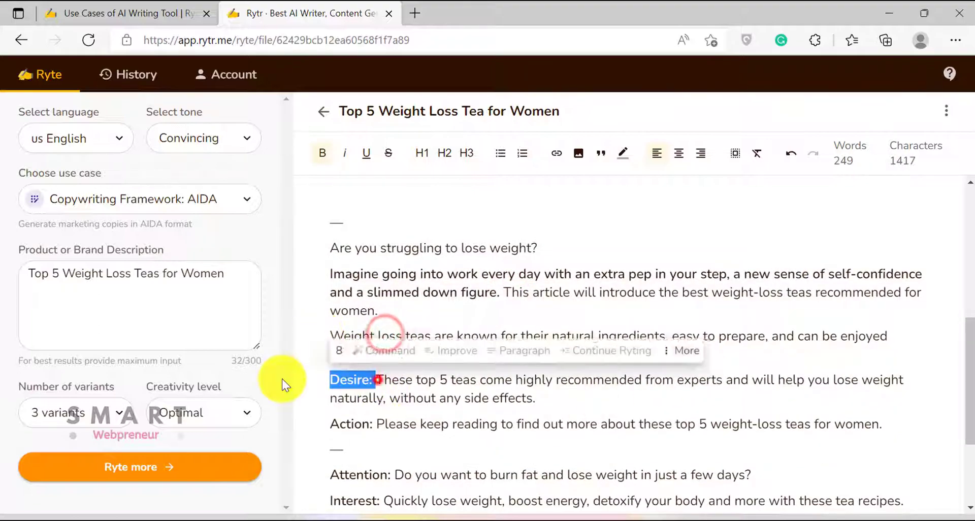
key(BackSpace)
key(BackSpace)
scroll(776, 355, down, 1)
key(BackSpace)
drag(377, 346, 812, 495)
key(BackSpace)
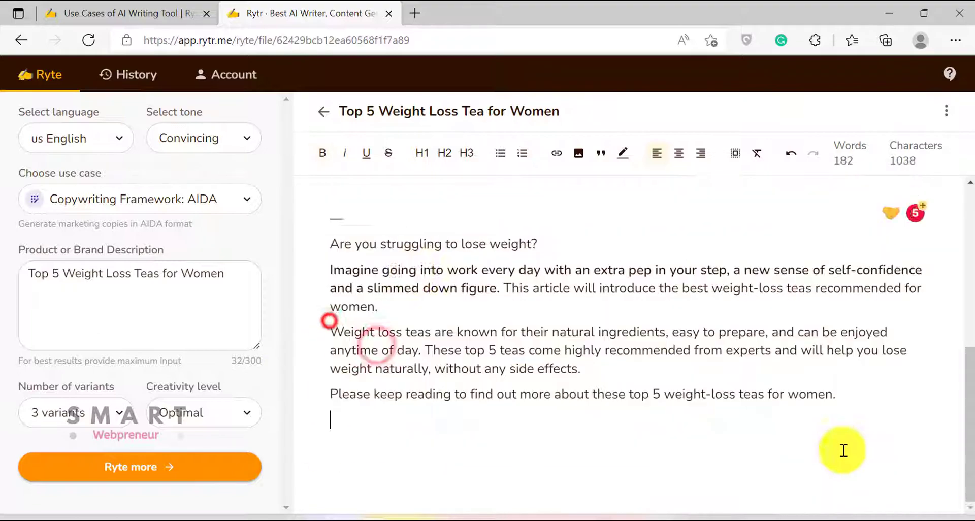
Step: Remove the bold formatting from the sentence beginning 'Imagine'
drag(328, 244, 836, 394)
click(327, 238)
drag(330, 269, 500, 289)
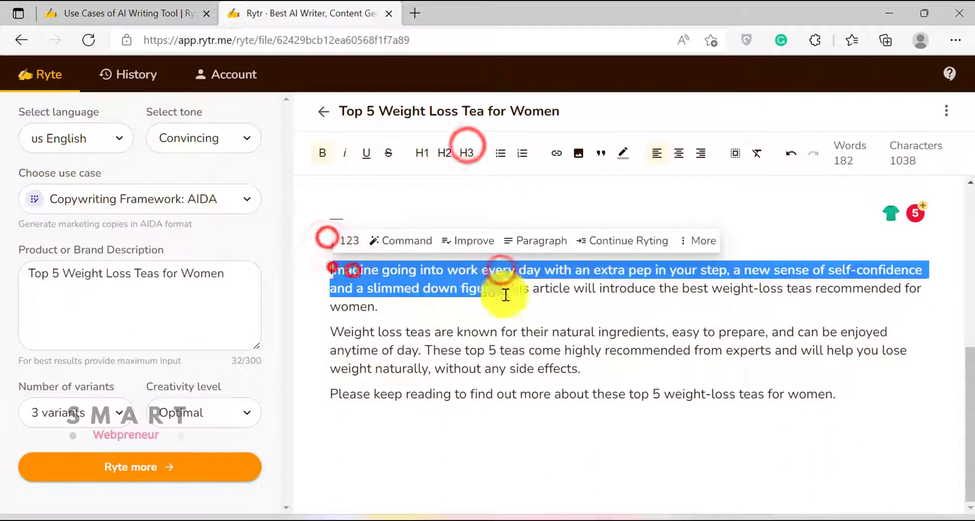
click(322, 152)
click(330, 270)
Step: Cut the cleaned intro paragraphs and paste them below the keywords line
drag(835, 394, 329, 244)
right_click(329, 244)
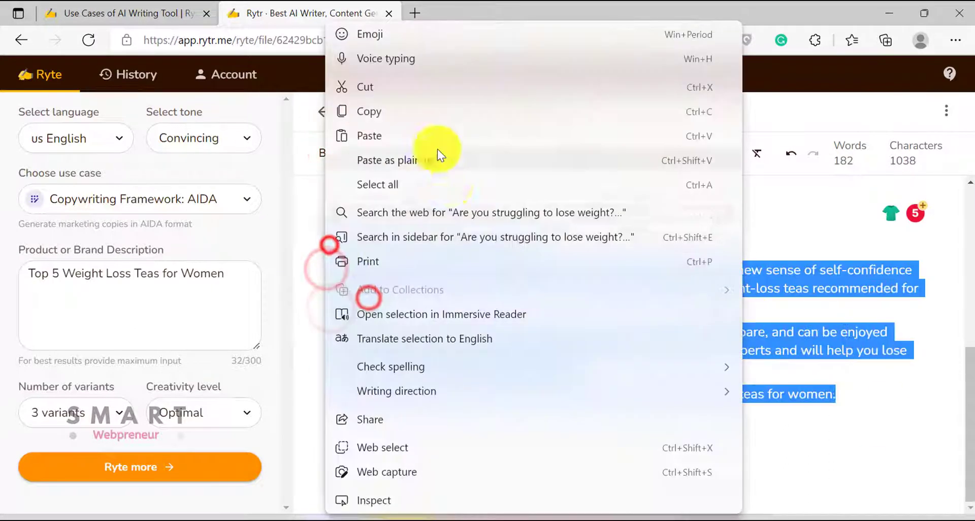
click(435, 120)
scroll(344, 250, up, 3)
click(858, 282)
key(ctrl+v)
Step: Accept the 'slimmed-down' and 'are easy' Grammarly fixes and remove the blank line before Introduction
scroll(830, 334, down, 2)
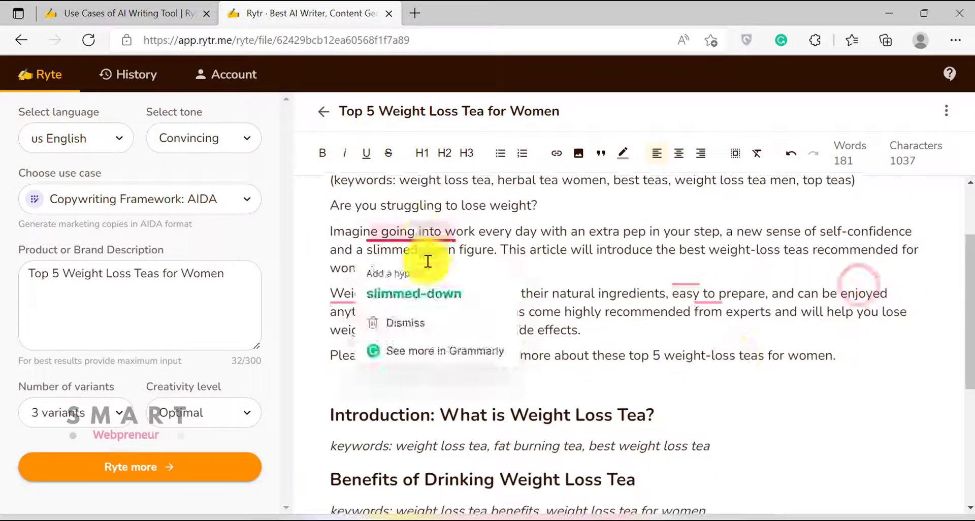
click(412, 289)
click(697, 335)
click(331, 409)
key(BackSpace)
Step: Turn off Grammarly suggestions for this site
click(781, 40)
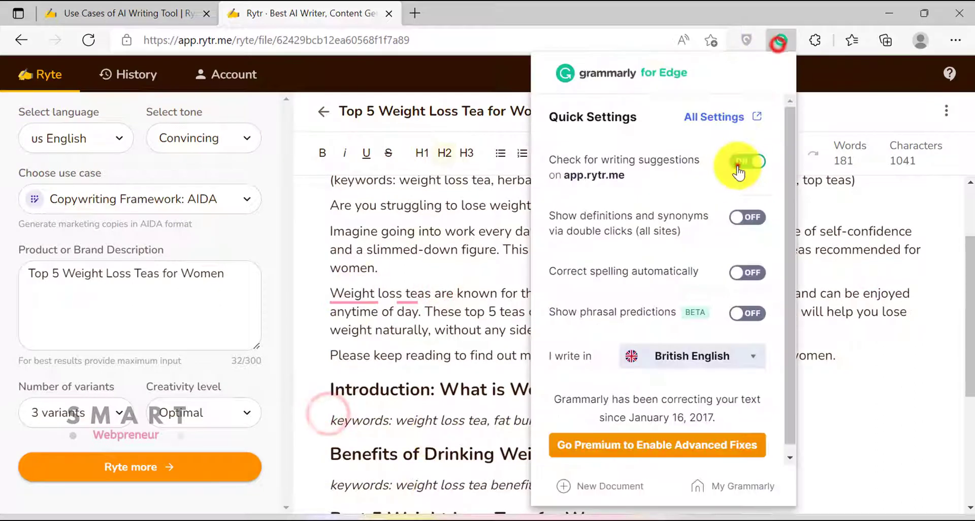
click(747, 165)
scroll(812, 319, up, 2)
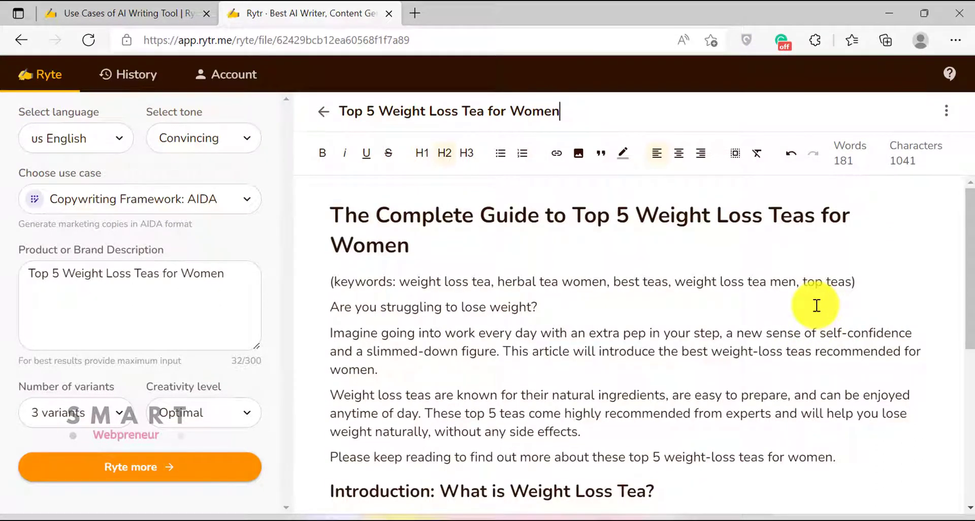
scroll(772, 302, down, 2)
scroll(749, 311, up, 2)
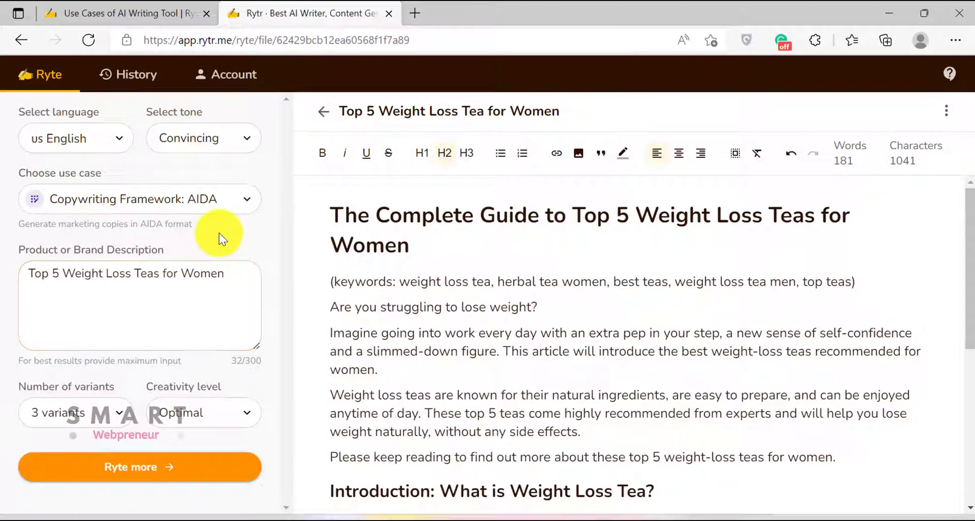
Step: Switch to Magic Command, request a blog introduction for the weight loss tea article, 3 variants
click(222, 200)
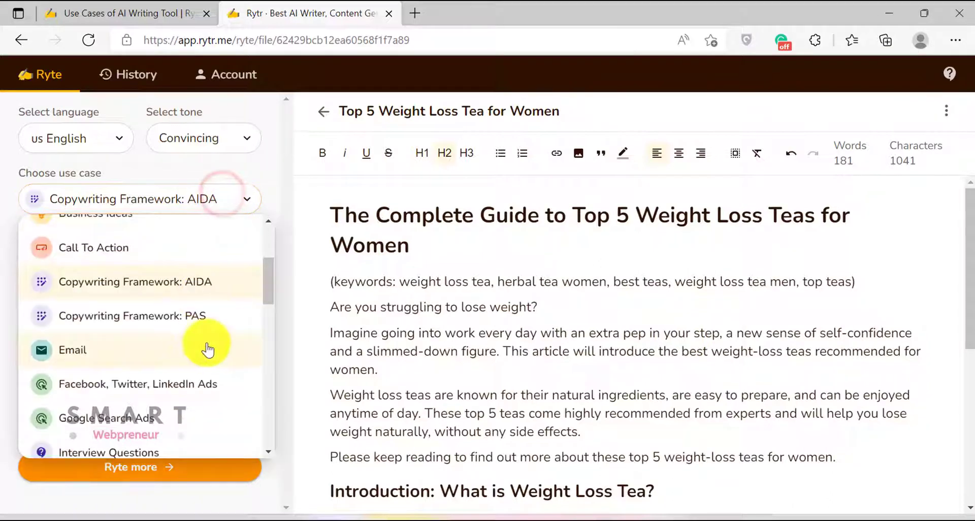
scroll(211, 344, down, 3)
scroll(213, 371, down, 2)
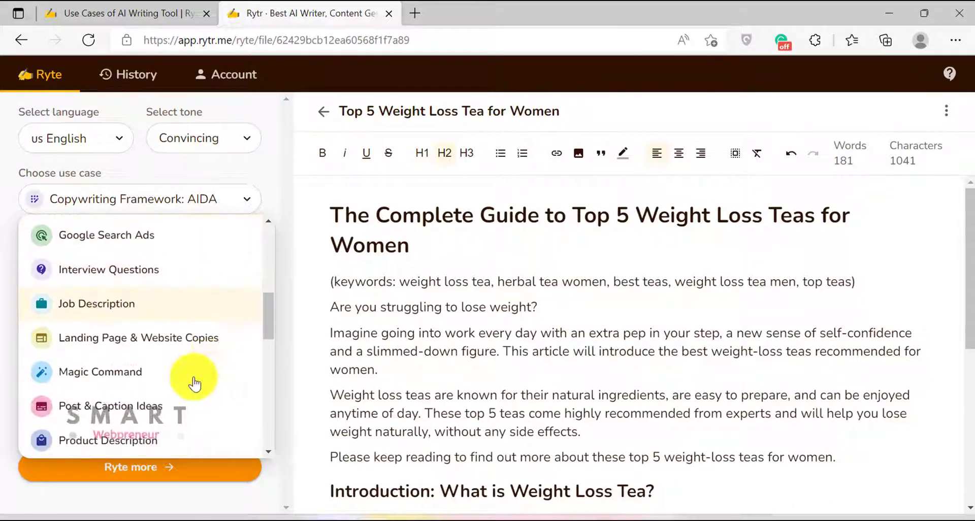
click(135, 370)
click(137, 294)
text(Wri)
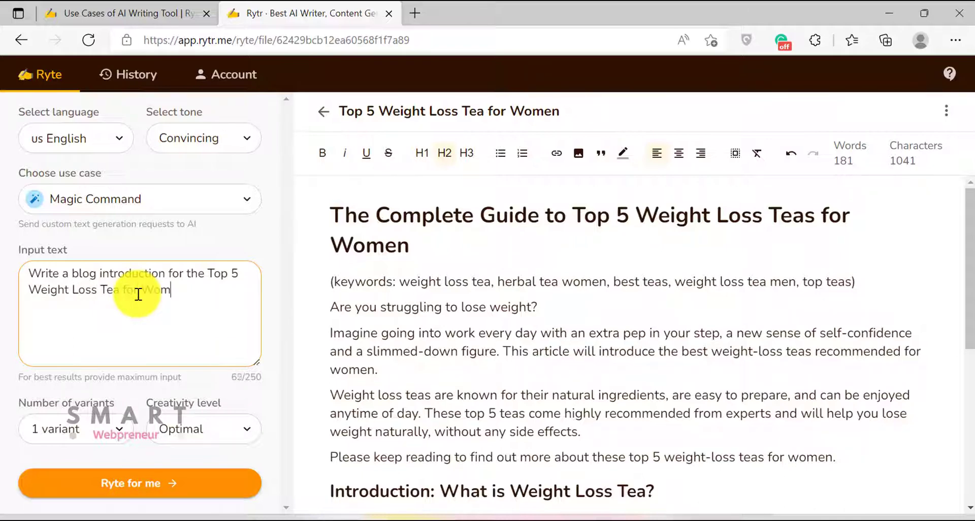
click(71, 430)
click(60, 393)
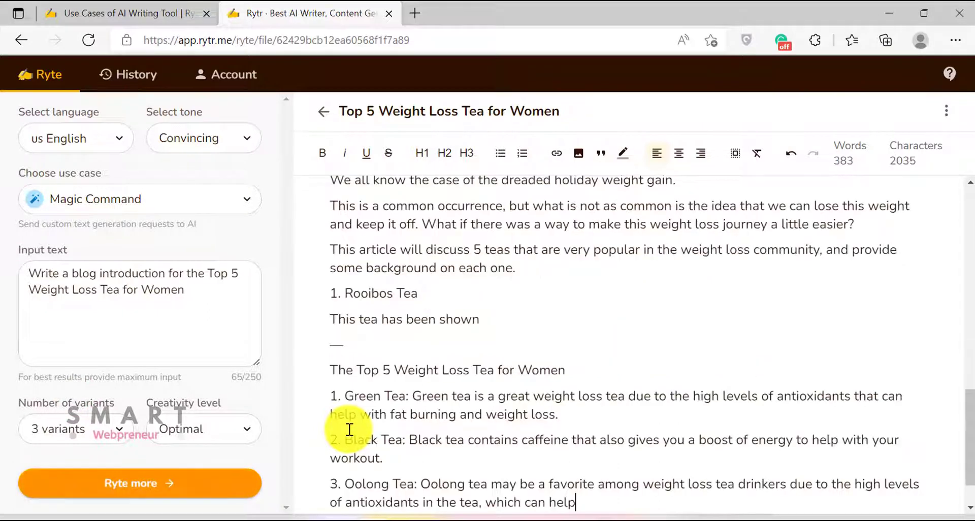
Step: Review the generated introduction drafts and the Top 5 list, then generate more with Ryte more
scroll(396, 432, up, 3)
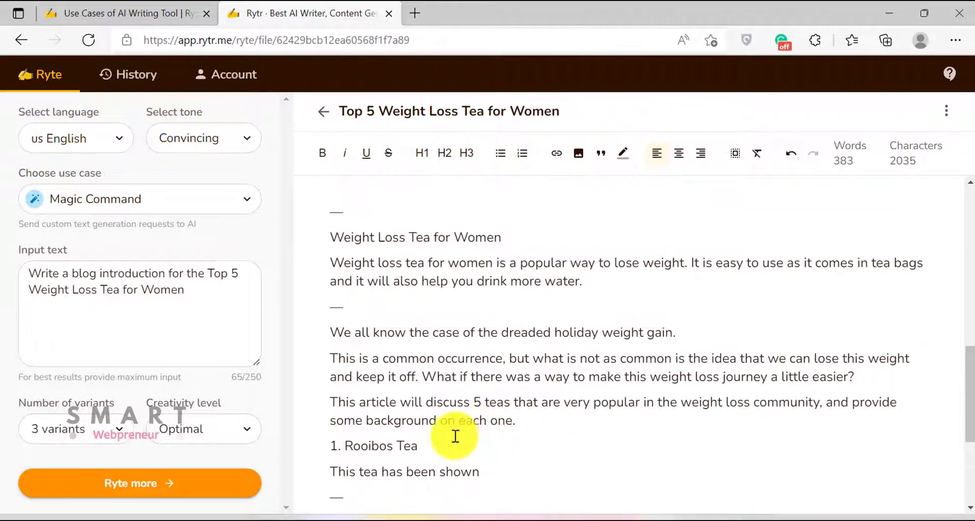
drag(331, 314, 574, 413)
click(578, 416)
scroll(529, 416, up, 2)
scroll(529, 416, down, 7)
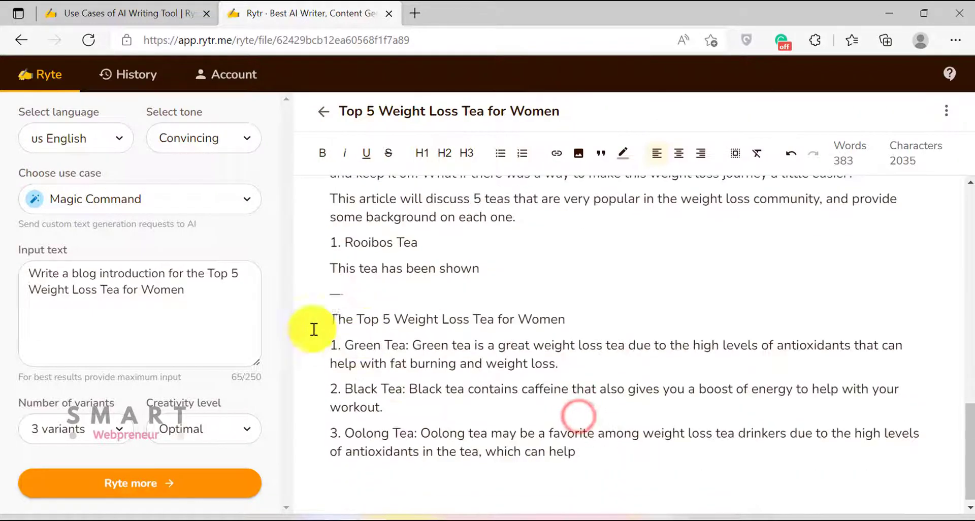
drag(322, 318, 612, 444)
click(611, 445)
scroll(949, 426, up, 2)
scroll(399, 463, down, 1)
click(224, 483)
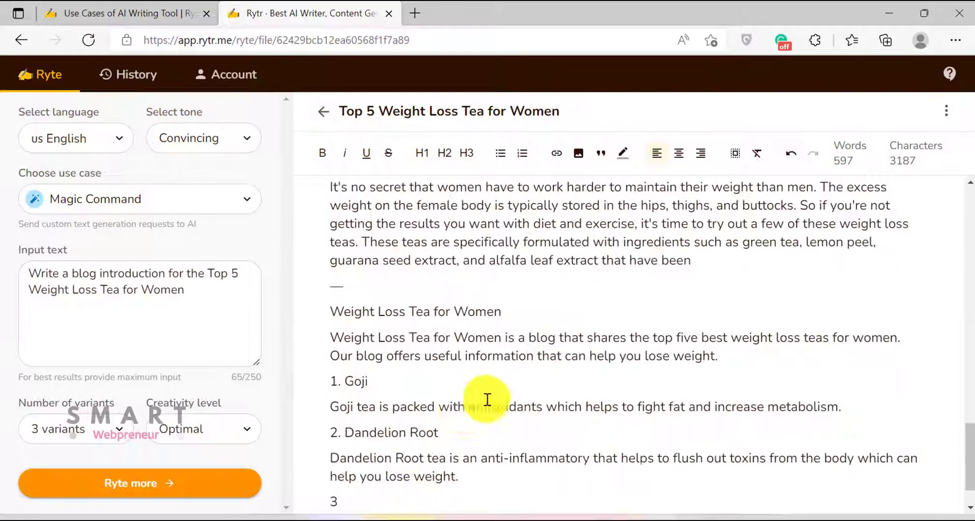
Step: Delete the unwanted generated text and the lone dash line
scroll(483, 398, up, 2)
drag(330, 375, 475, 496)
key(BackSpace)
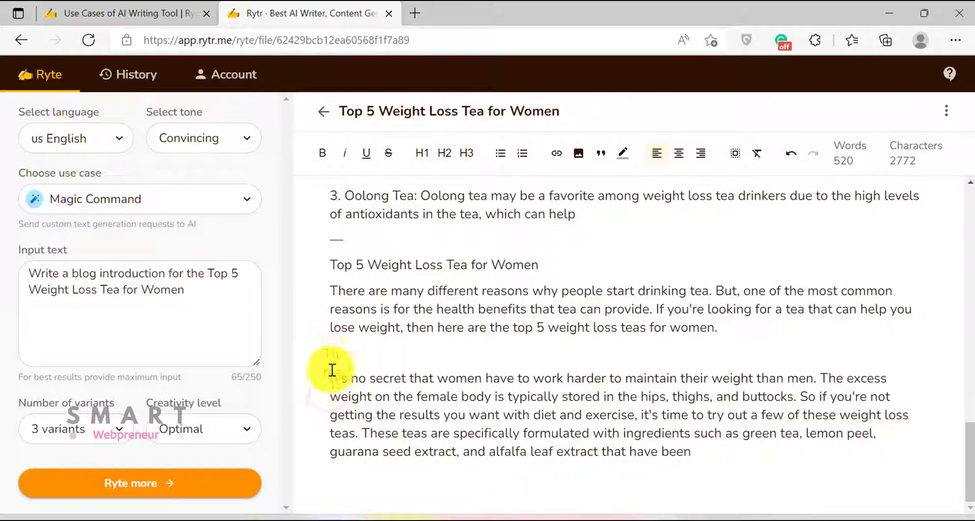
double_click(337, 354)
key(BackSpace)
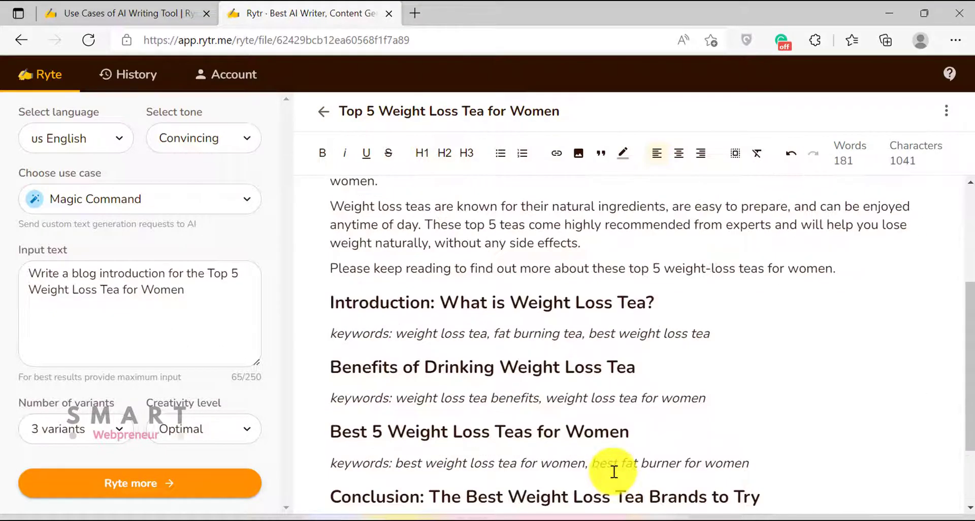
Step: Generate a Paragraph from the title and keywords, then select the Introduction heading and its keywords
scroll(614, 471, up, 4)
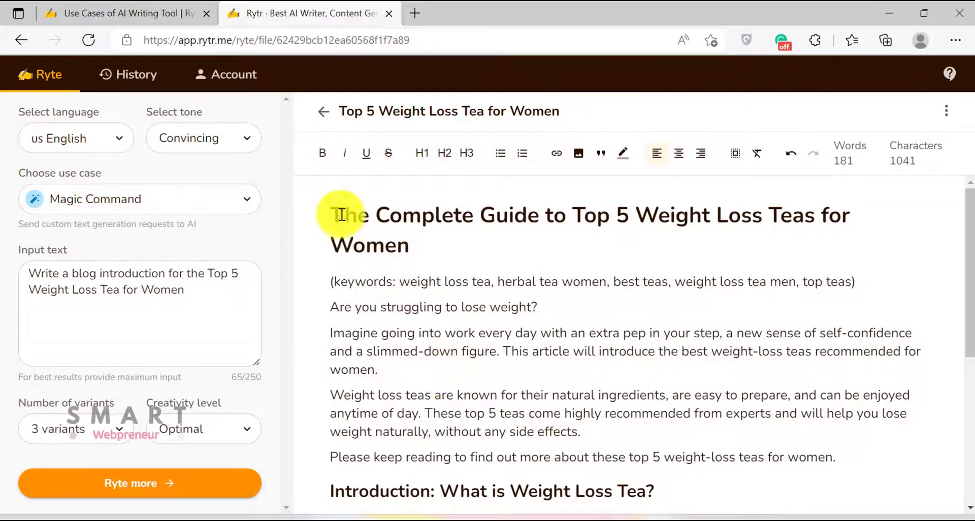
drag(333, 206, 872, 275)
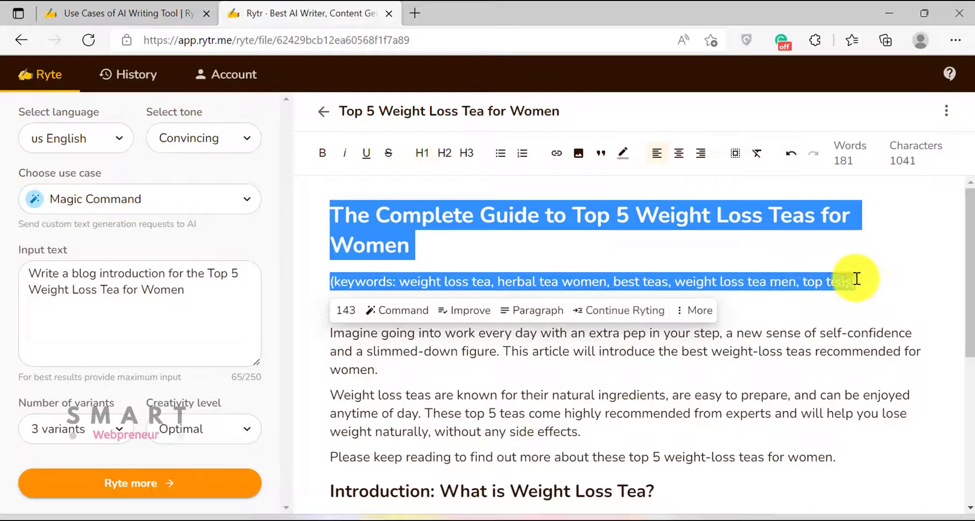
click(527, 313)
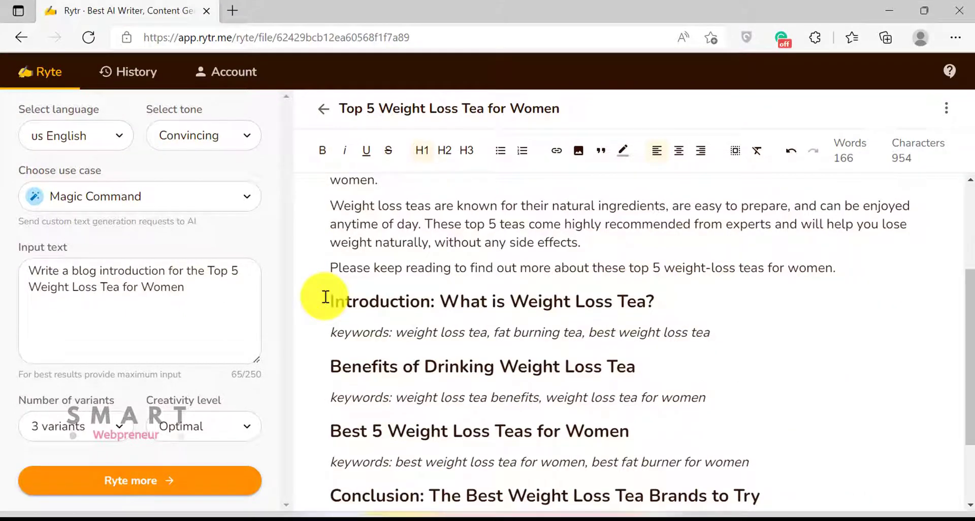
drag(325, 297, 738, 336)
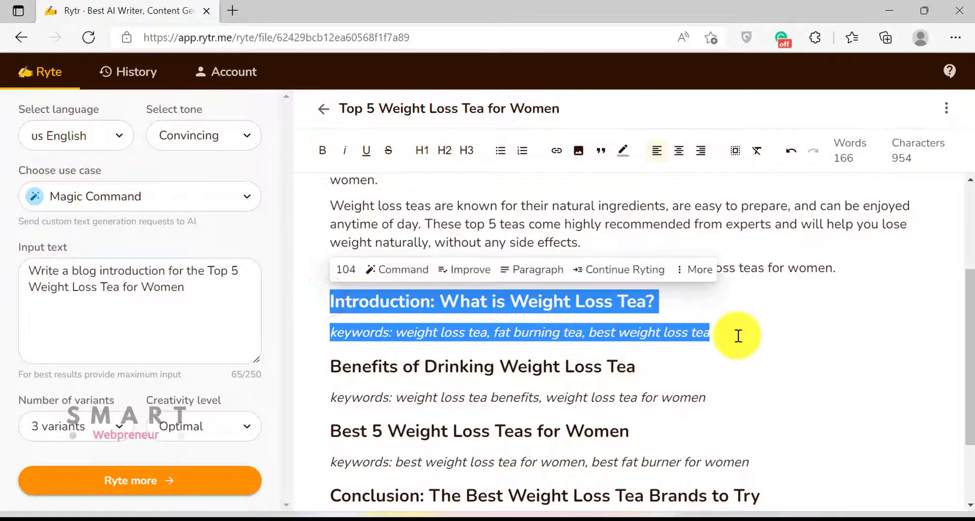
Step: Use Paragraph to write three paragraphs each under the Introduction and Benefits headings
click(542, 272)
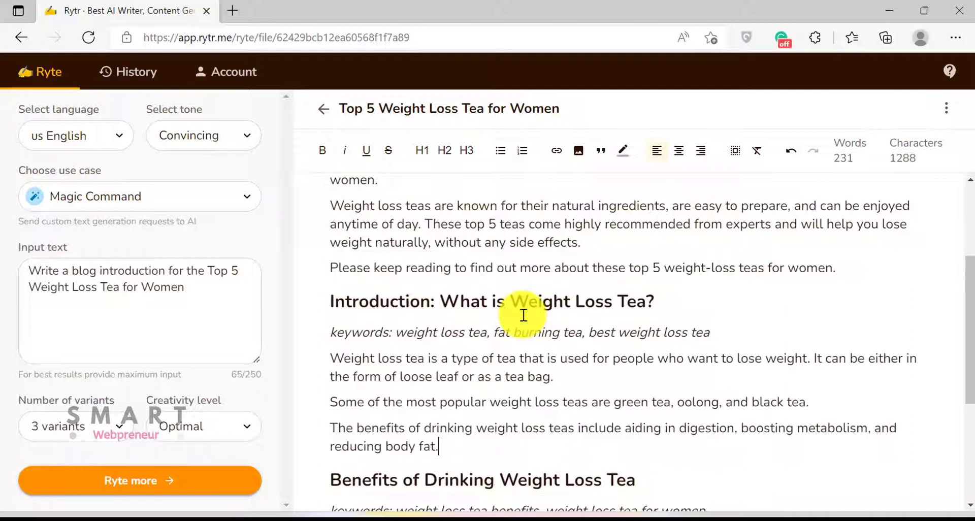
scroll(543, 312, down, 3)
drag(325, 327, 750, 360)
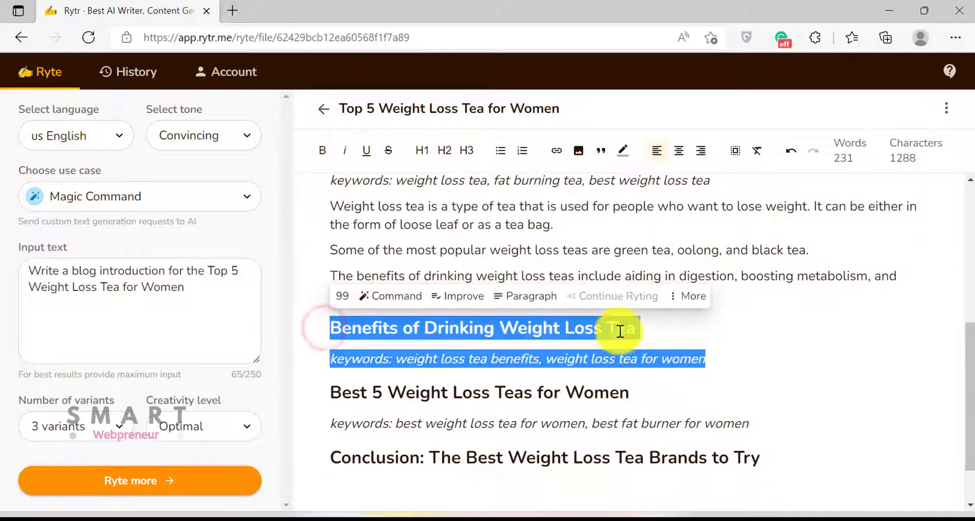
click(536, 304)
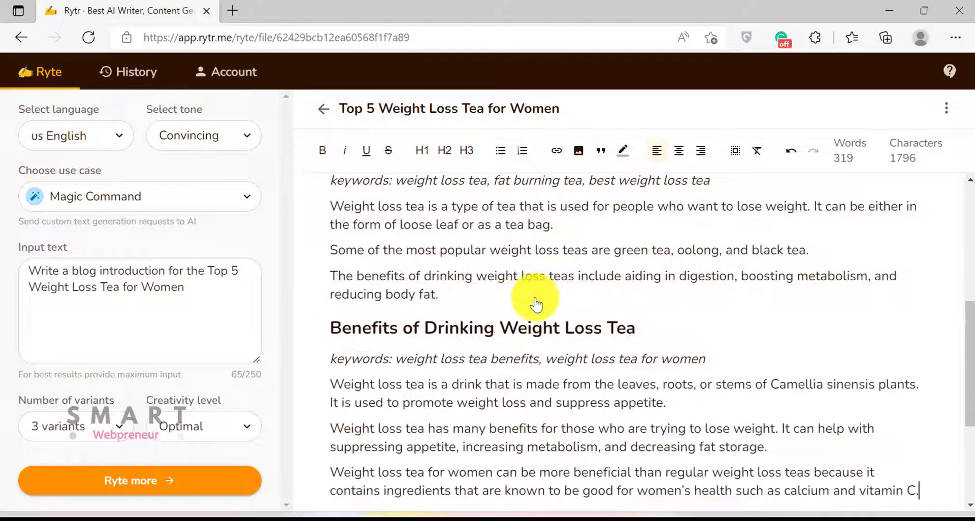
scroll(662, 315, down, 2)
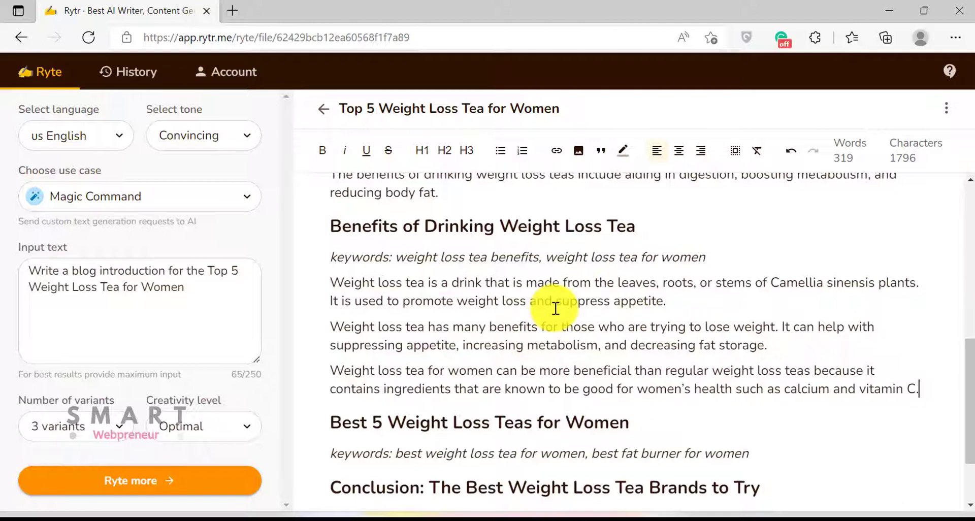
scroll(531, 306, up, 3)
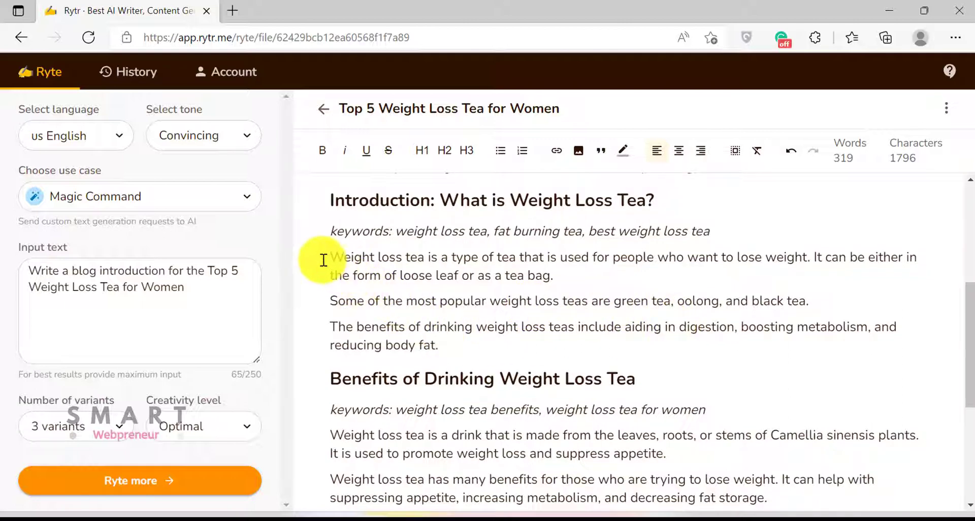
Step: Run Continue Ryting twice on the intro paragraphs, adding Camellia sinensis text
drag(323, 260, 501, 350)
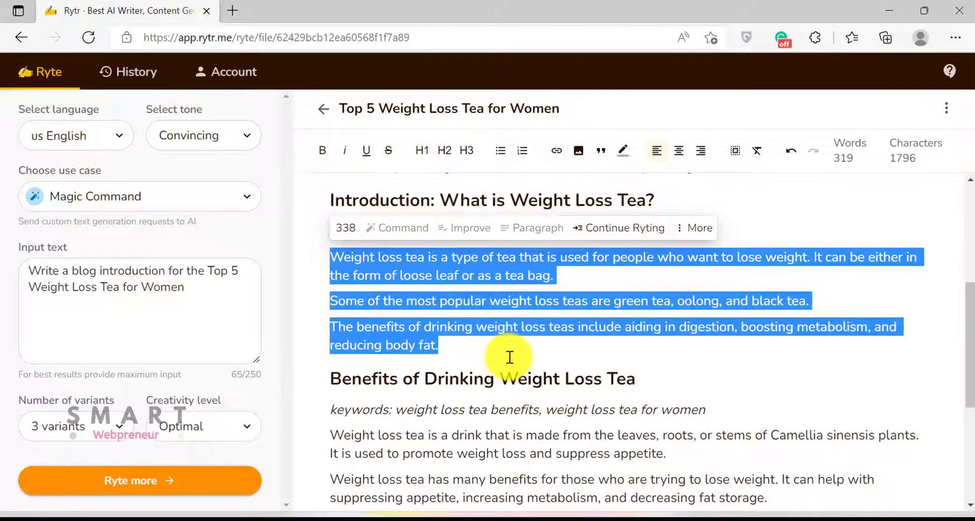
click(634, 232)
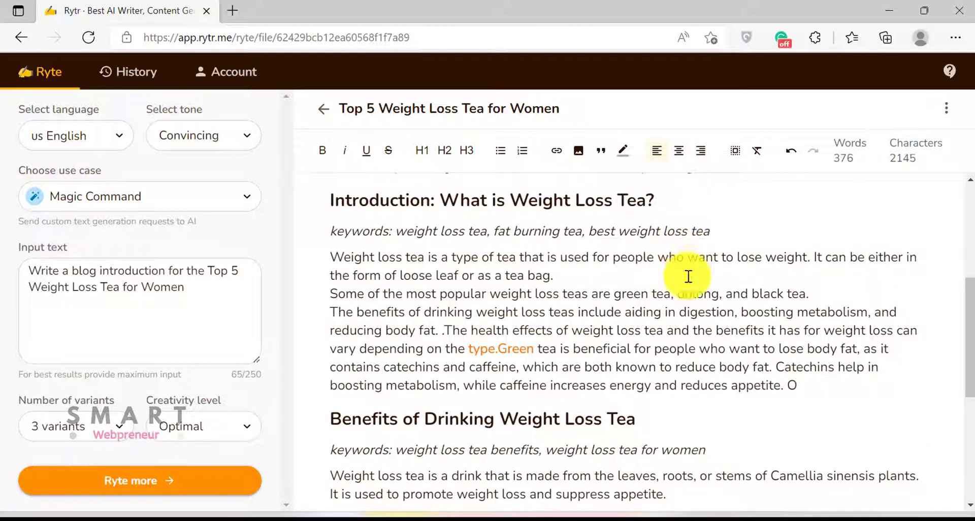
drag(331, 252, 653, 316)
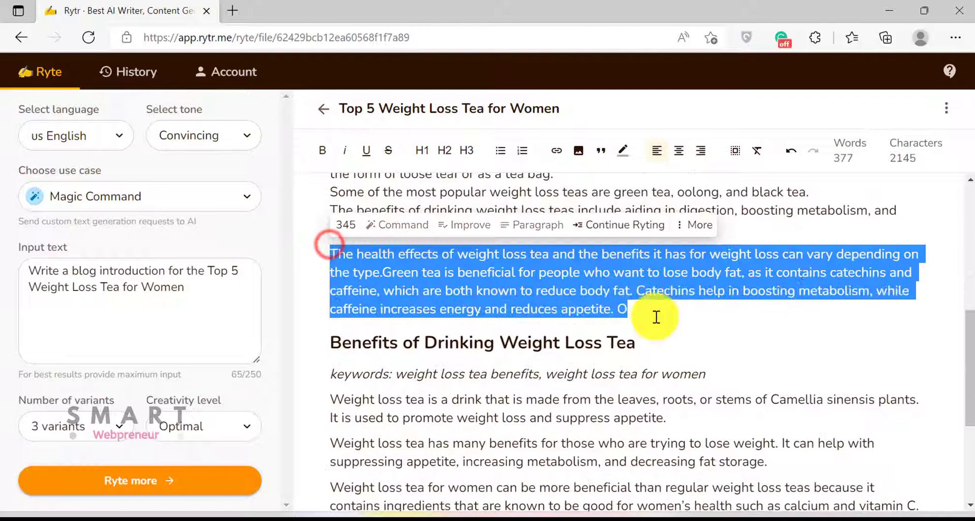
click(628, 231)
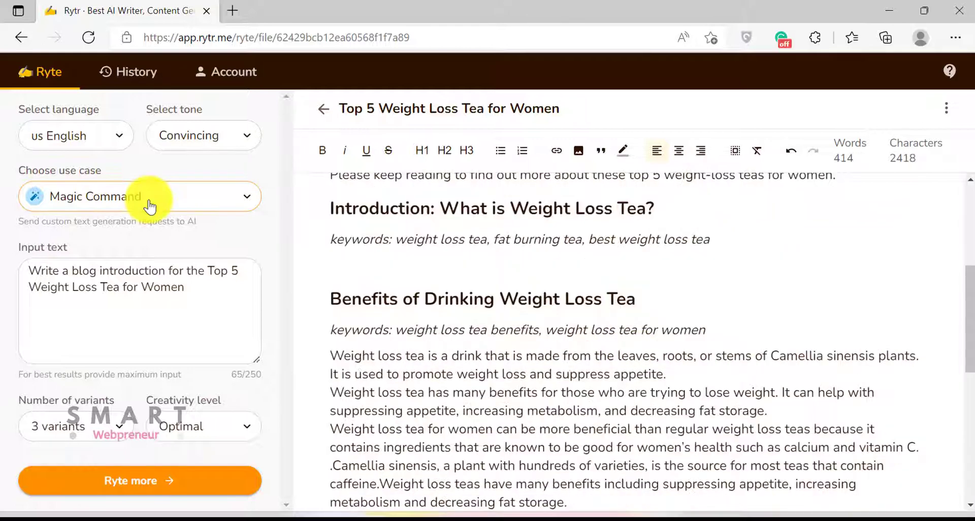
Step: Switch to Blog Section Writing and paste 'What is Weight Loss Tea?' as the section topic
click(148, 201)
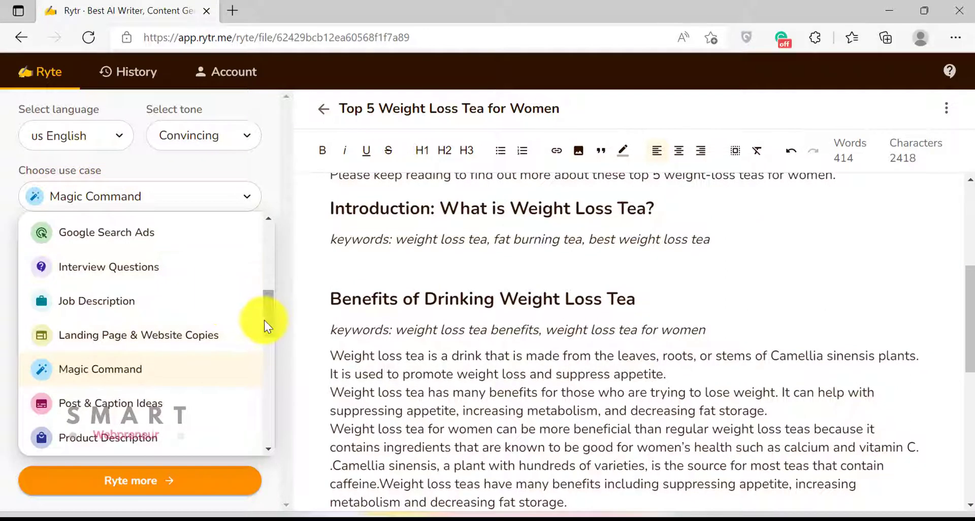
drag(265, 320, 273, 222)
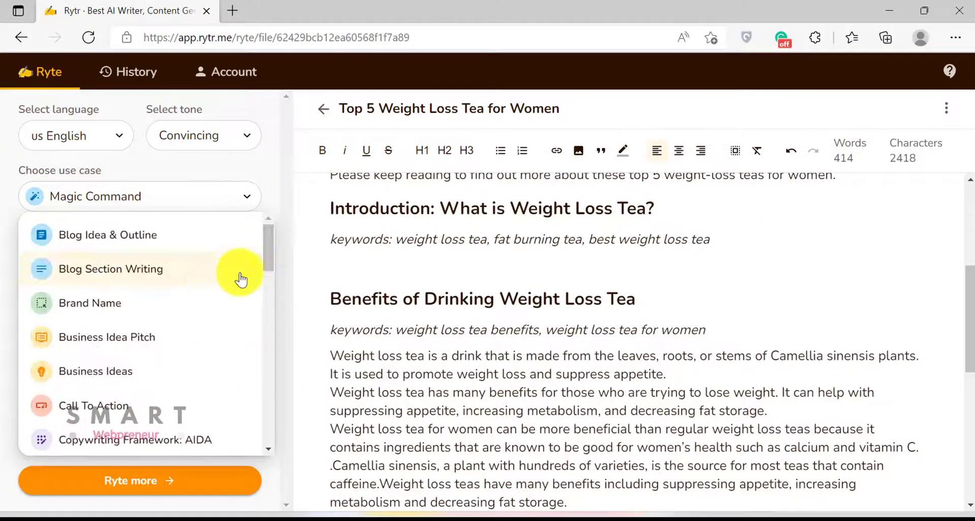
click(139, 263)
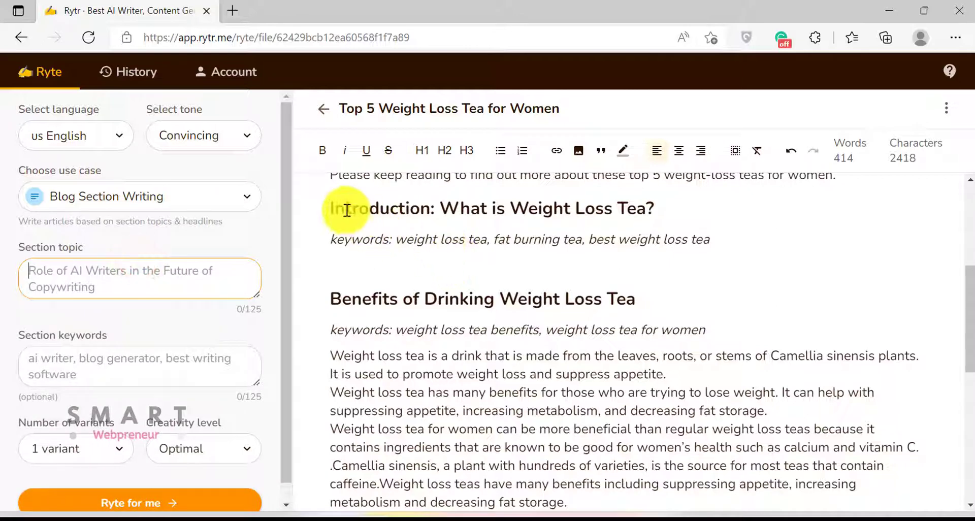
drag(331, 203, 679, 215)
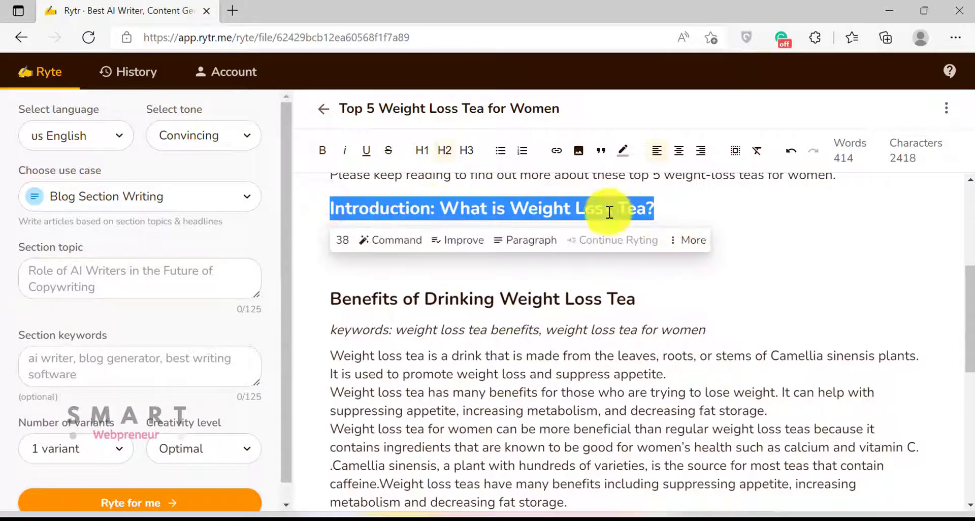
click(543, 208)
drag(440, 209, 680, 195)
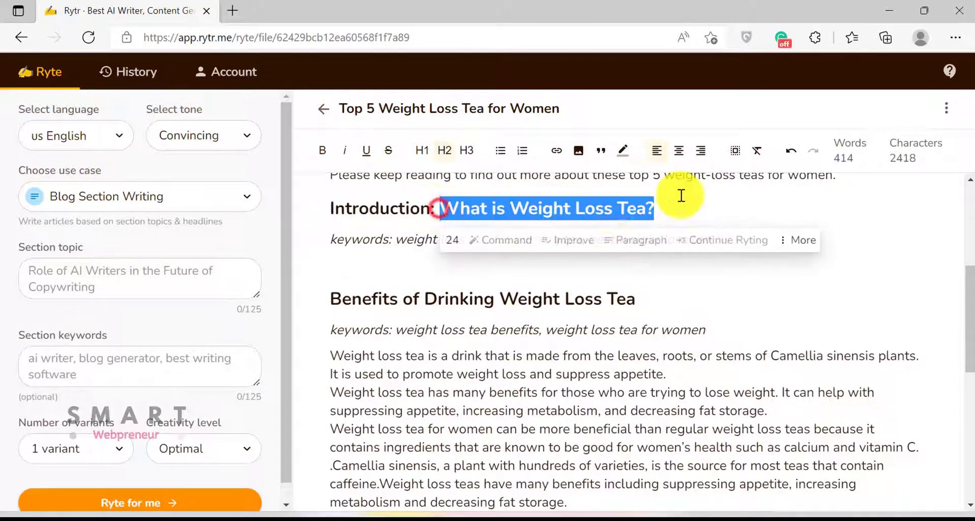
right_click(604, 206)
click(657, 90)
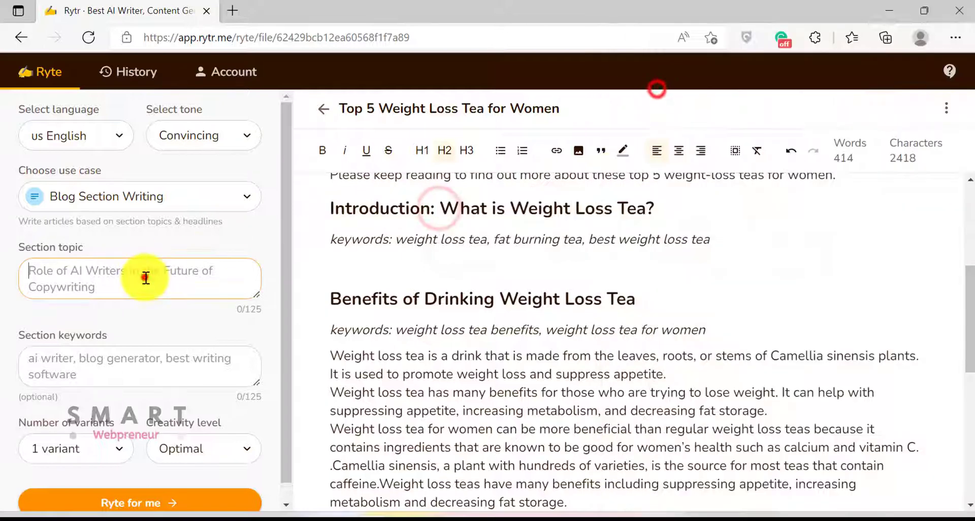
click(144, 278)
key(ctrl+v)
Step: Set Number of variants to 3 and add 'What is Weight Loss Tea' as the section keywords
scroll(230, 317, down, 1)
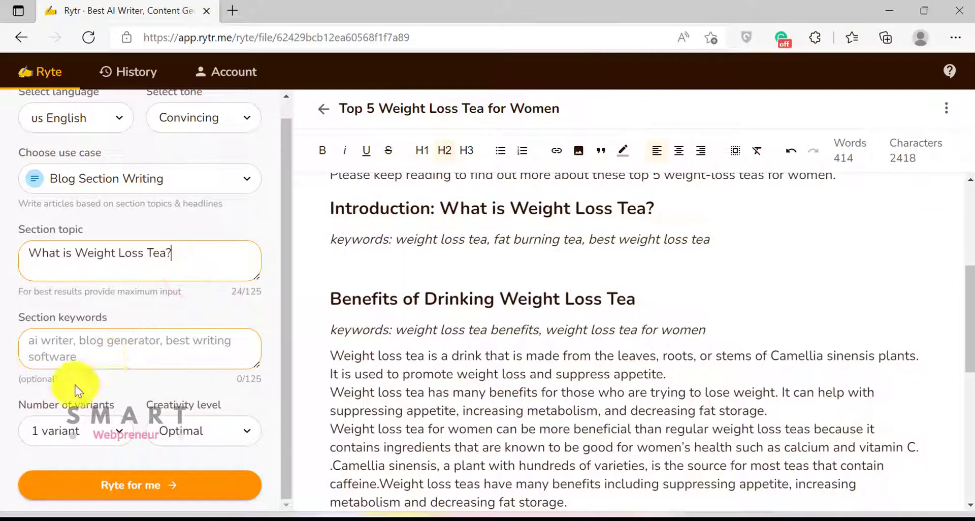
click(76, 431)
click(76, 395)
click(43, 351)
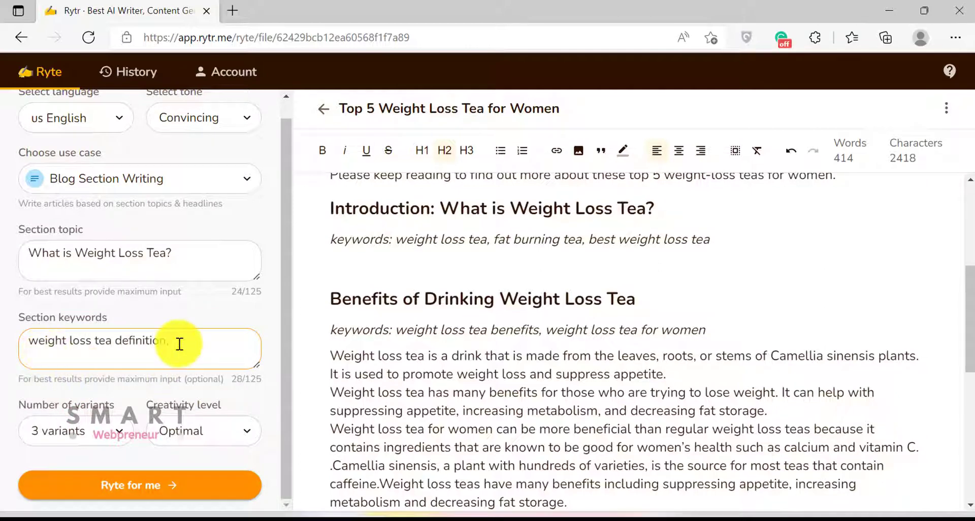
key(ctrl+v)
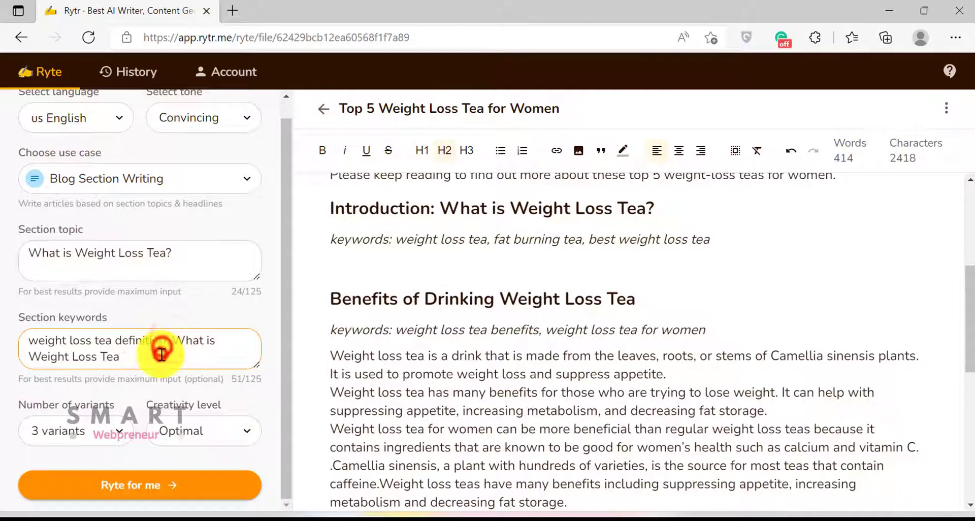
click(355, 259)
Step: Generate three 'What is Weight Loss Tea?' section variants and scroll through them
click(189, 490)
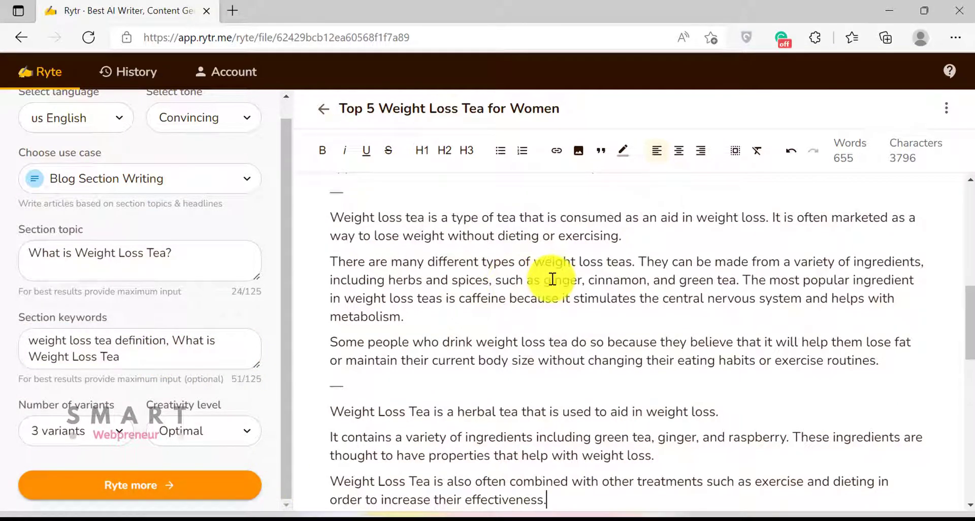
scroll(552, 279, down, 1)
scroll(552, 279, up, 4)
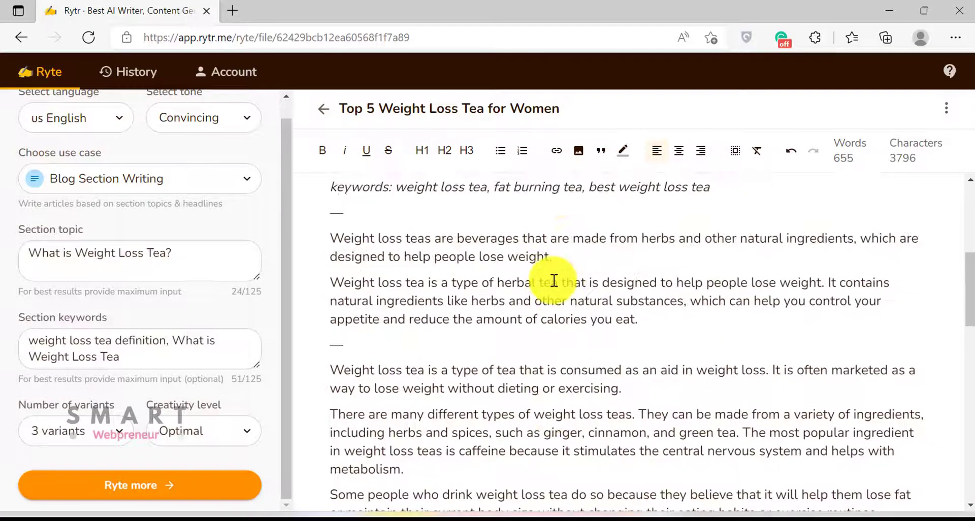
scroll(553, 279, up, 2)
scroll(551, 290, down, 1)
scroll(716, 283, down, 1)
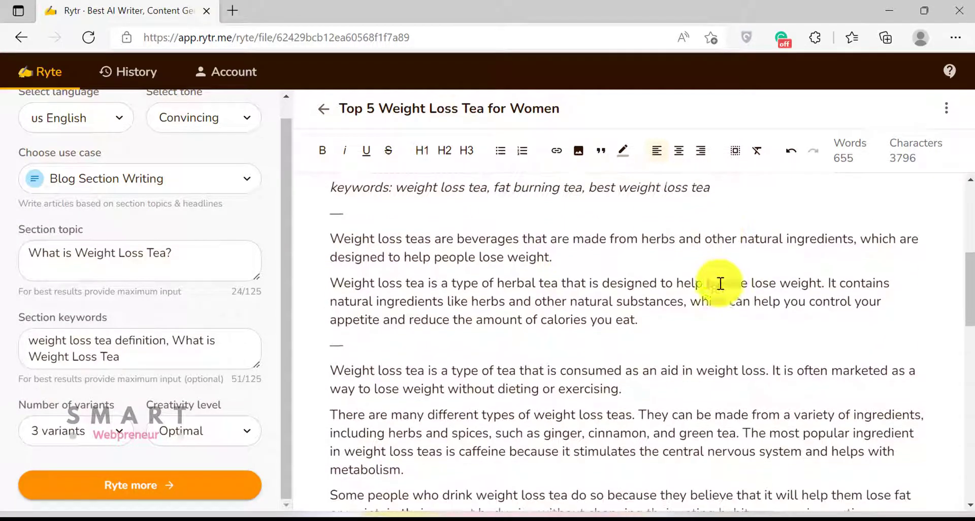
scroll(656, 321, down, 3)
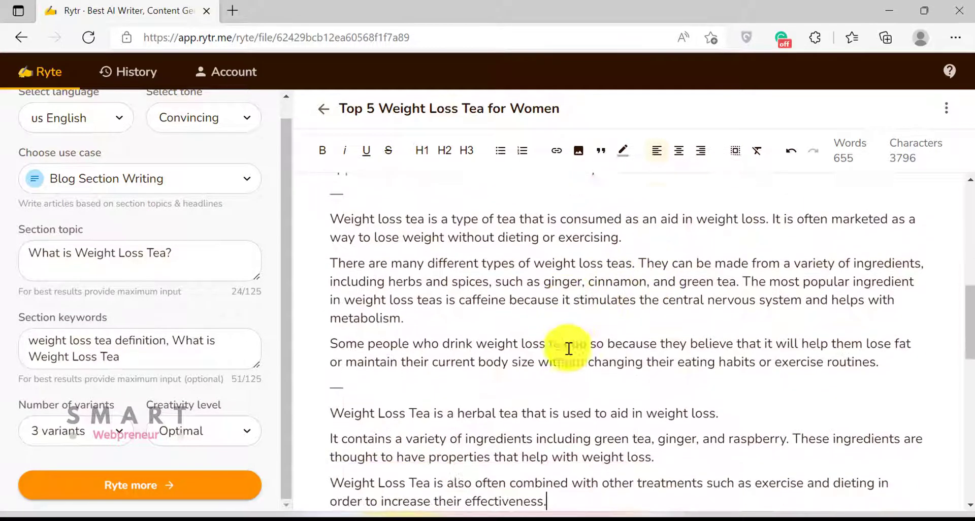
scroll(630, 320, down, 2)
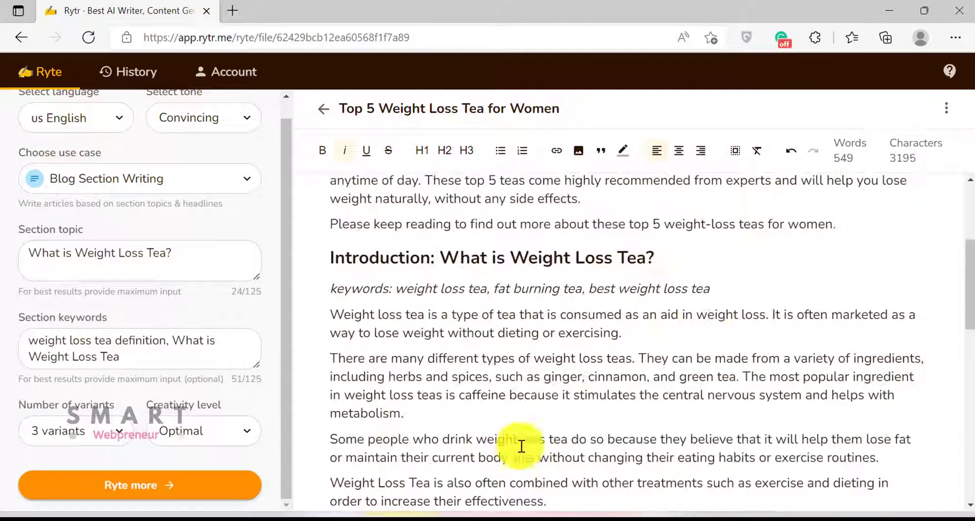
scroll(518, 447, down, 6)
scroll(589, 401, down, 8)
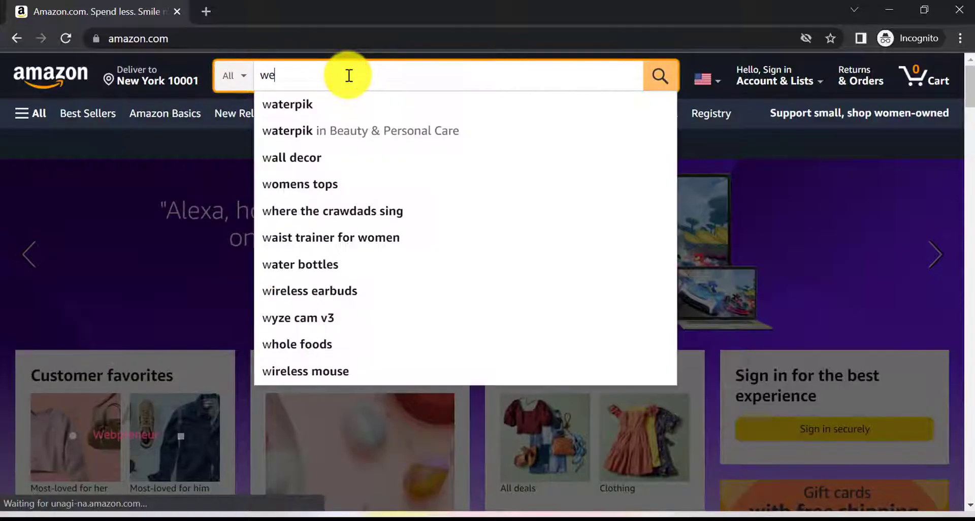
Step: Search Amazon for 'weight loss tea for women'
text(ight loss tea)
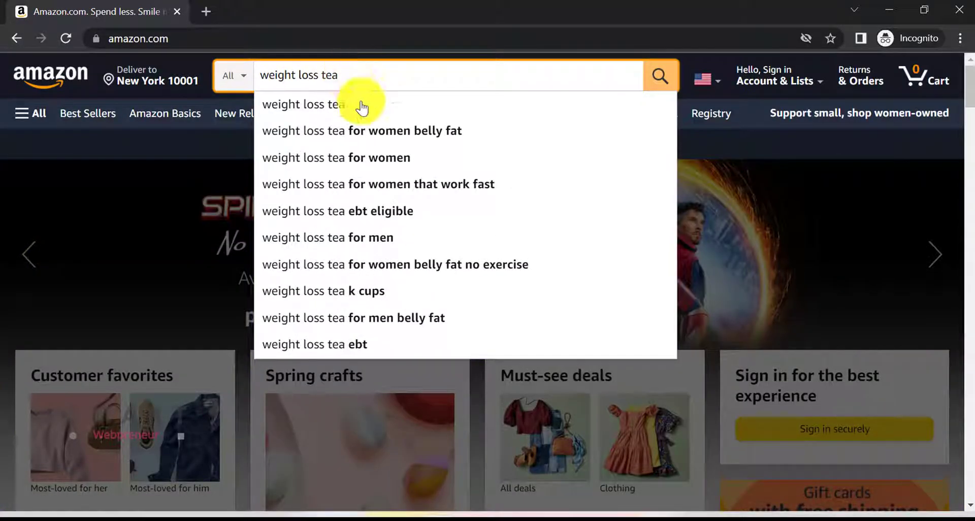
click(377, 148)
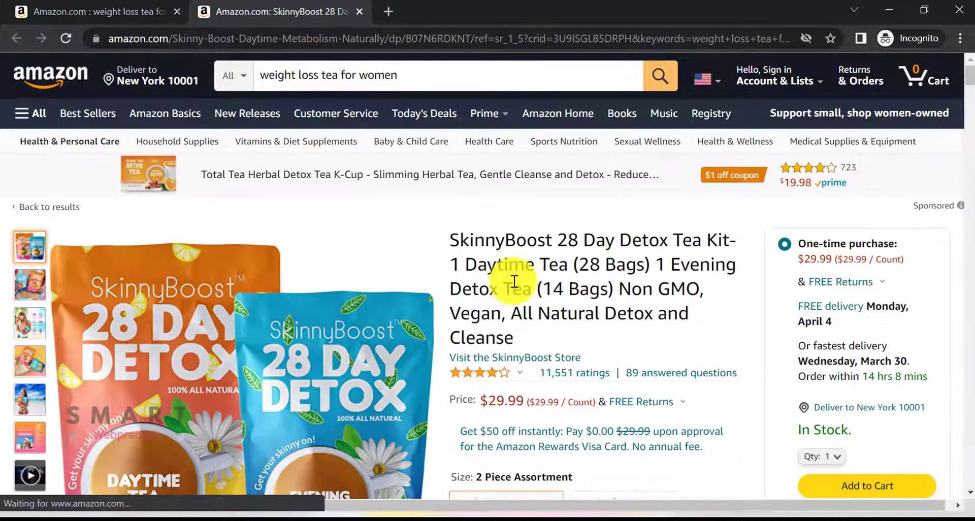
scroll(527, 283, down, 3)
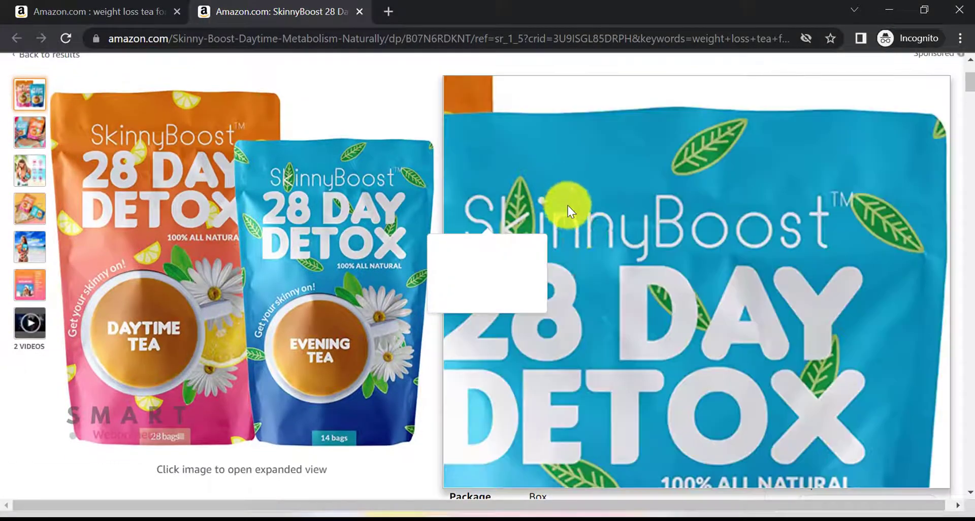
scroll(569, 209, up, 3)
Step: Copy the product name 'SkinnyBoost 28 Day Detox Tea' into Notepad
drag(450, 236, 693, 246)
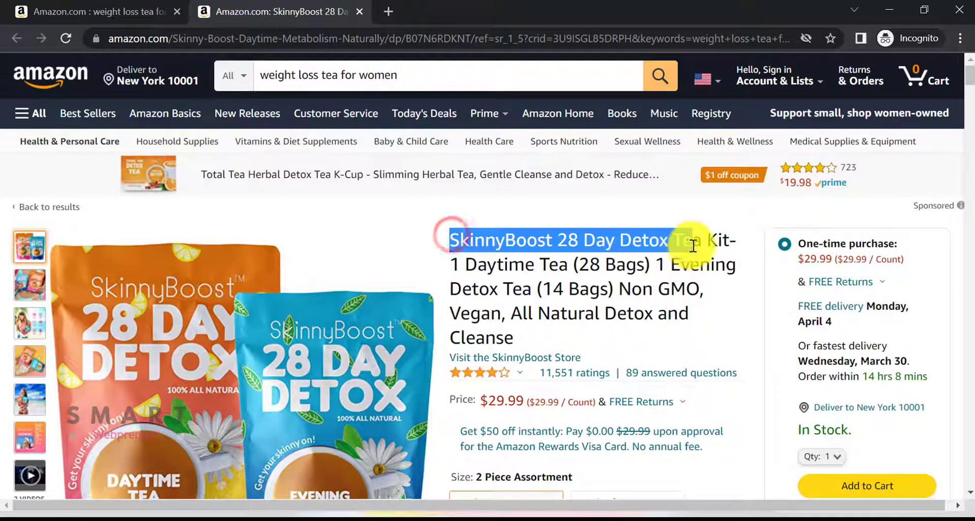
right_click(692, 243)
click(616, 257)
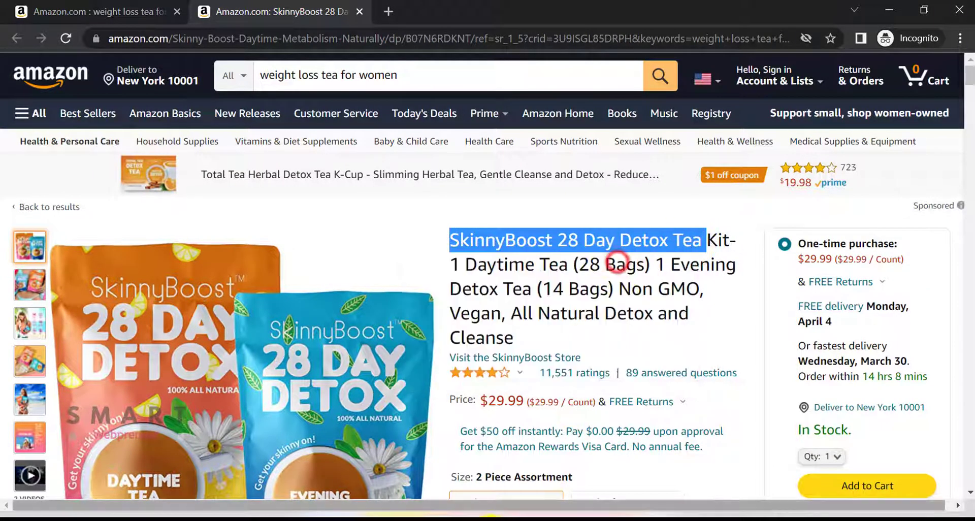
click(472, 517)
right_click(323, 117)
click(386, 232)
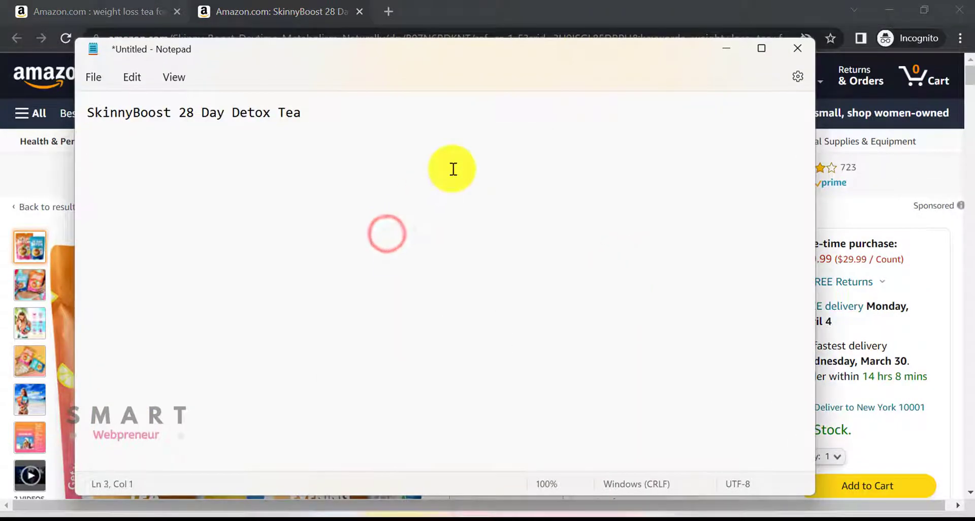
Step: Copy the natural detox tea description into Notepad, then close the Amazon browser window
click(854, 172)
scroll(594, 315, down, 8)
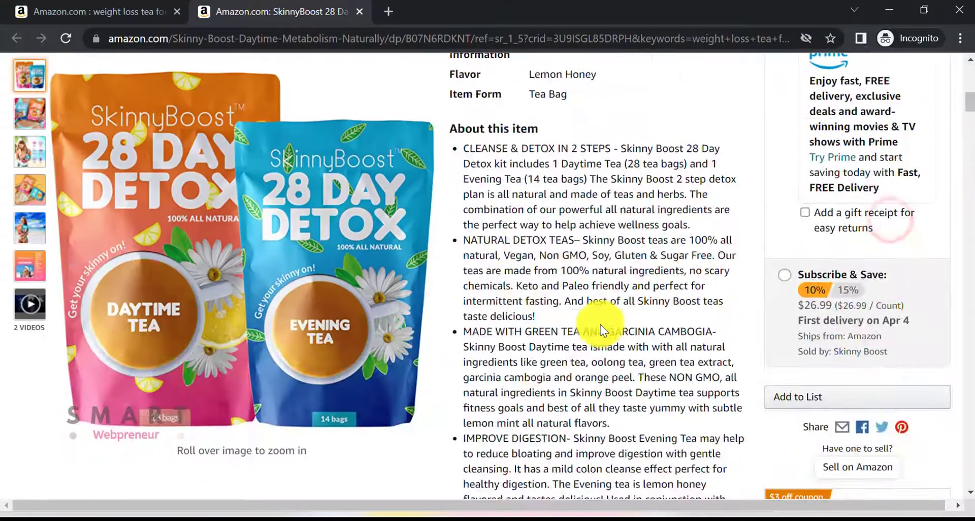
drag(584, 243, 680, 317)
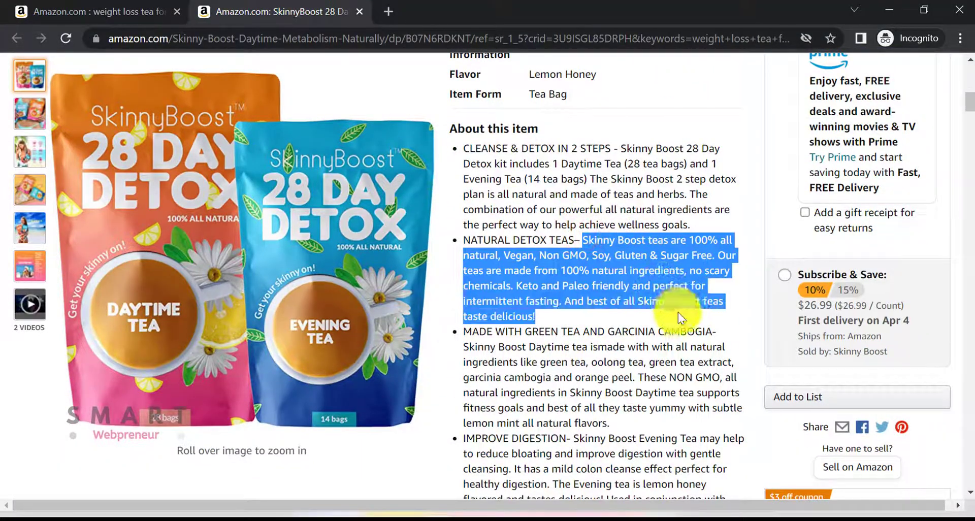
right_click(663, 264)
click(491, 280)
key(alt+Tab)
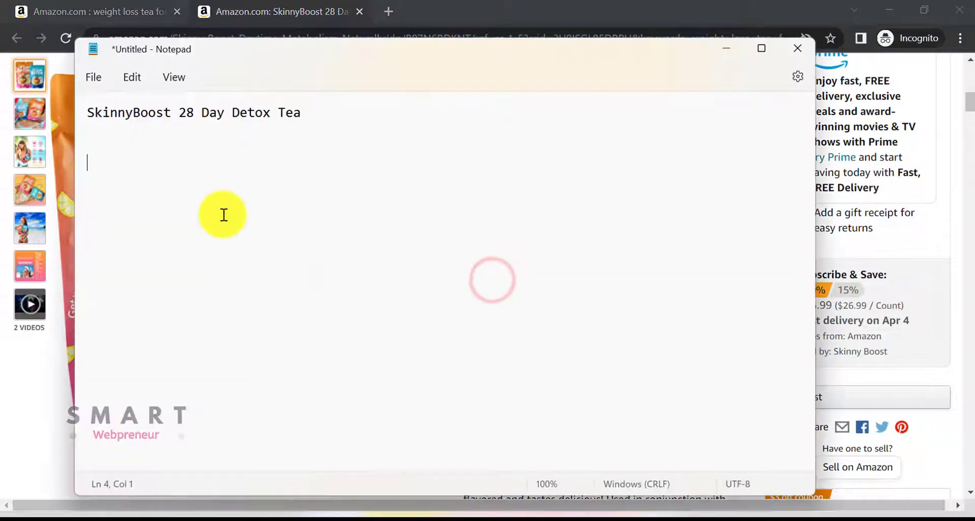
right_click(195, 164)
click(245, 272)
click(913, 223)
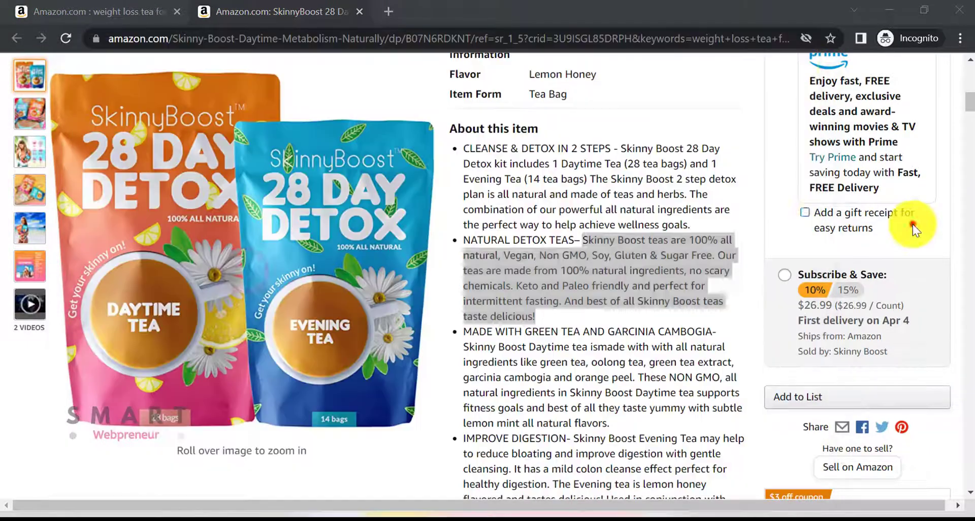
click(951, 14)
Step: Switch the Rytr use case to Product Description
click(153, 180)
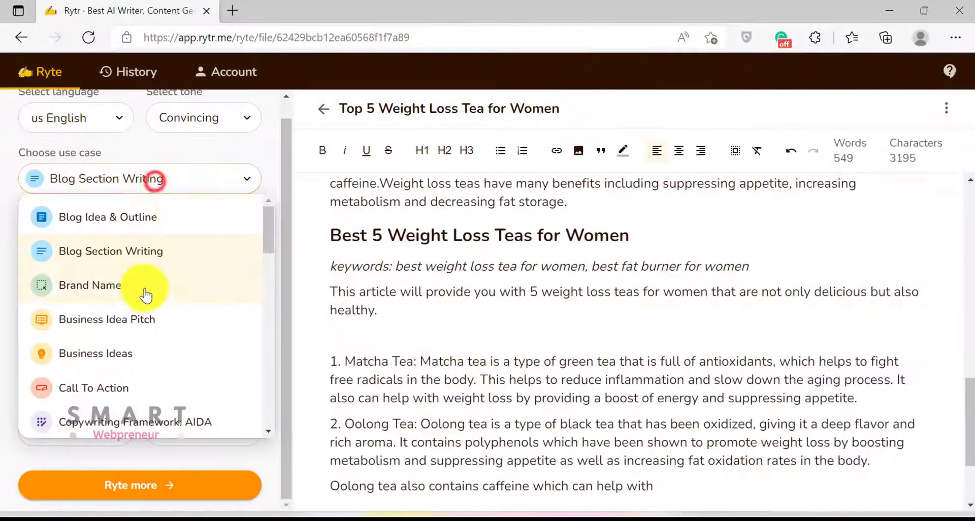
scroll(170, 311, down, 5)
drag(265, 260, 269, 310)
click(124, 287)
click(341, 329)
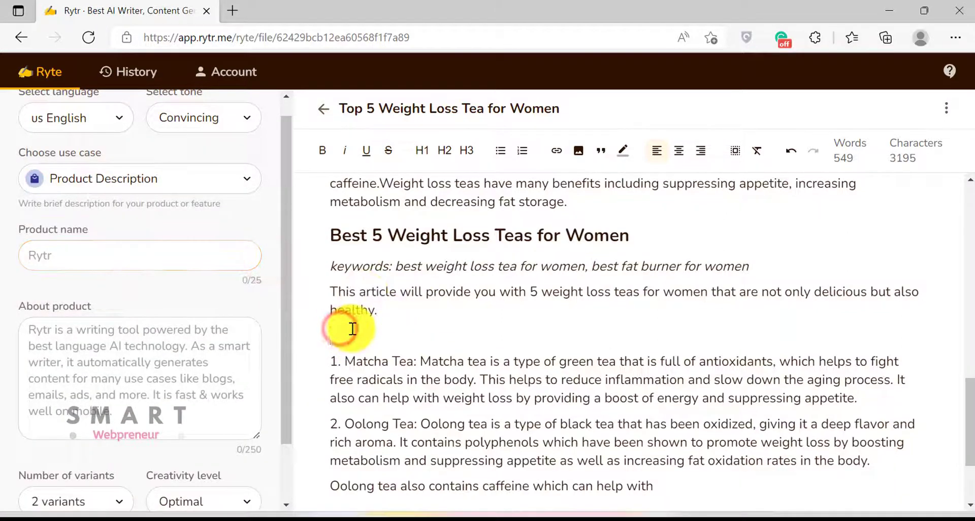
Step: Copy 'SkinnyBoost 28 Day Detox Tea' from the notes and paste it below the intro as a title
key(alt+Tab)
drag(94, 109, 192, 122)
click(306, 108)
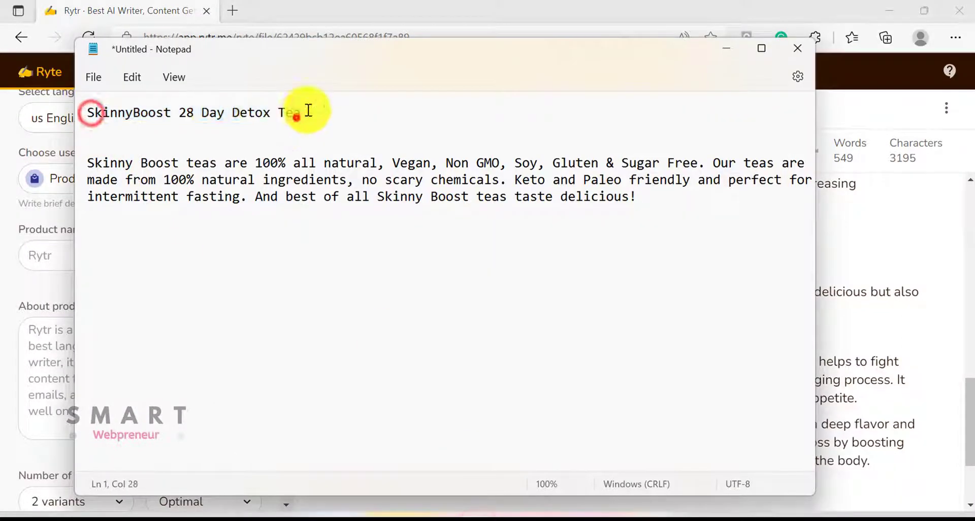
drag(302, 111, 77, 113)
right_click(126, 114)
click(169, 197)
click(833, 234)
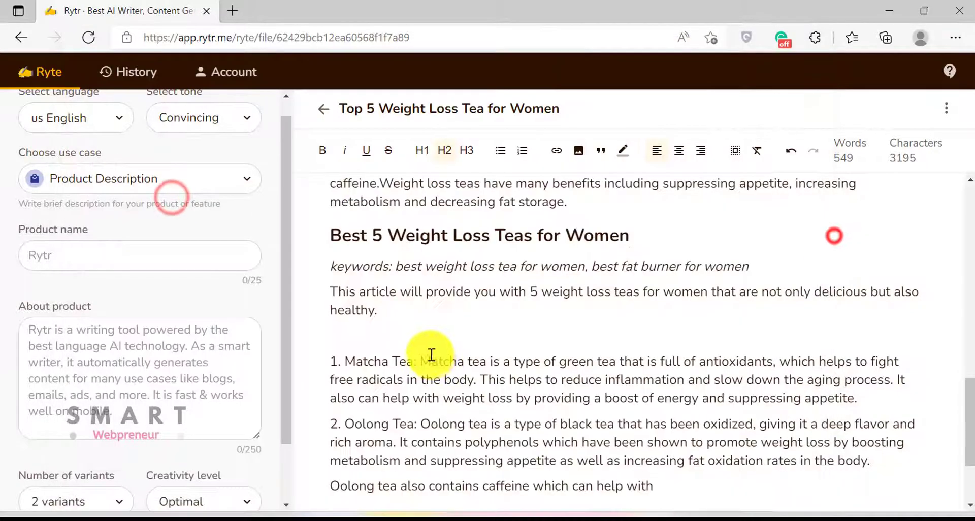
click(396, 337)
key(ctrl+v)
key(Return)
key(Return)
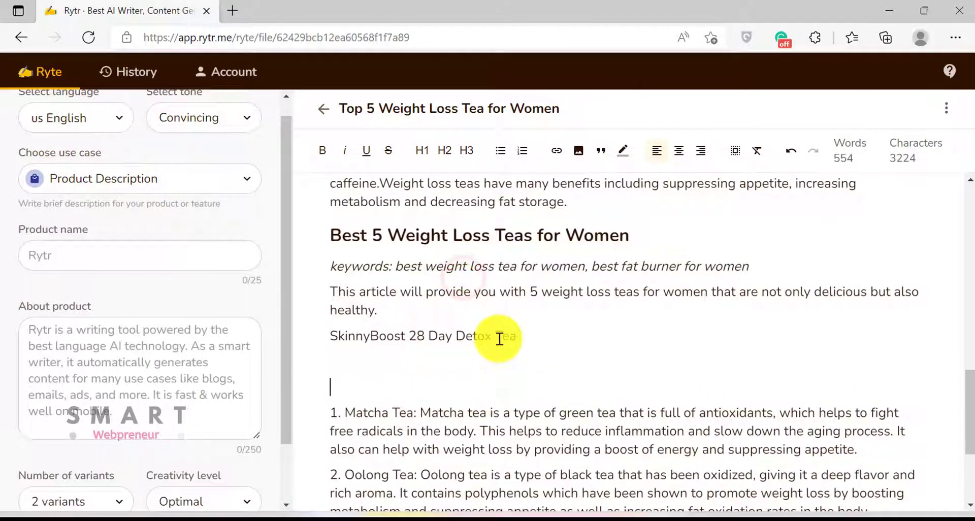
Step: Paste the product name into Product name and the notes' details paragraph into About product
click(98, 255)
right_click(98, 255)
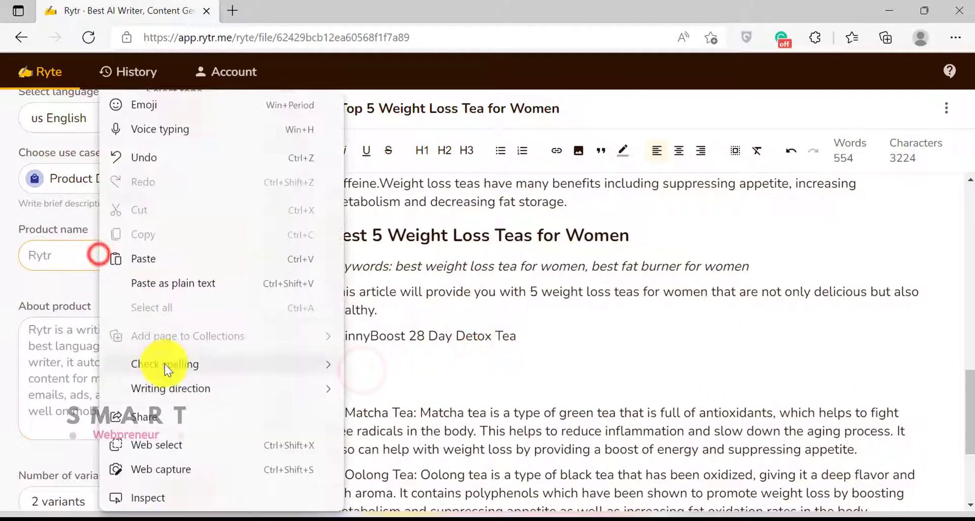
click(183, 284)
key(alt+Tab)
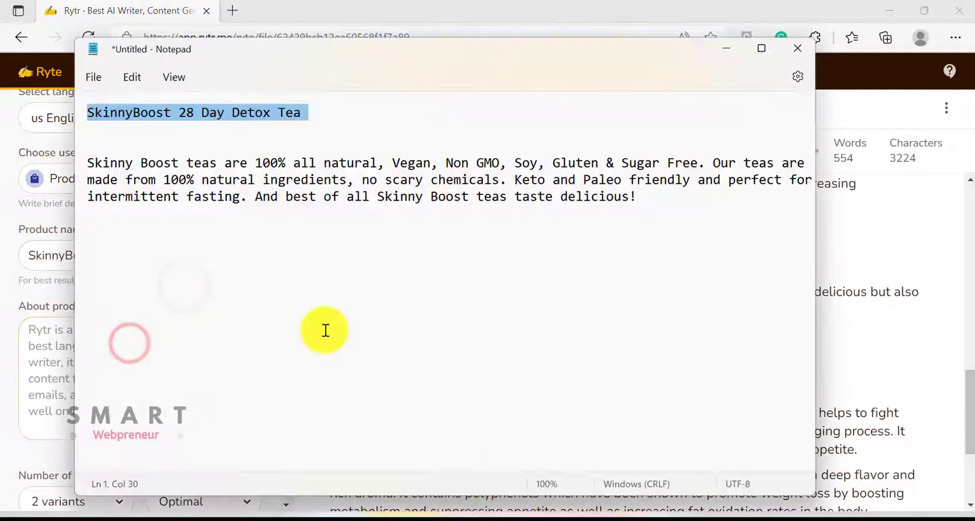
click(88, 164)
drag(93, 164, 655, 197)
right_click(655, 196)
click(681, 259)
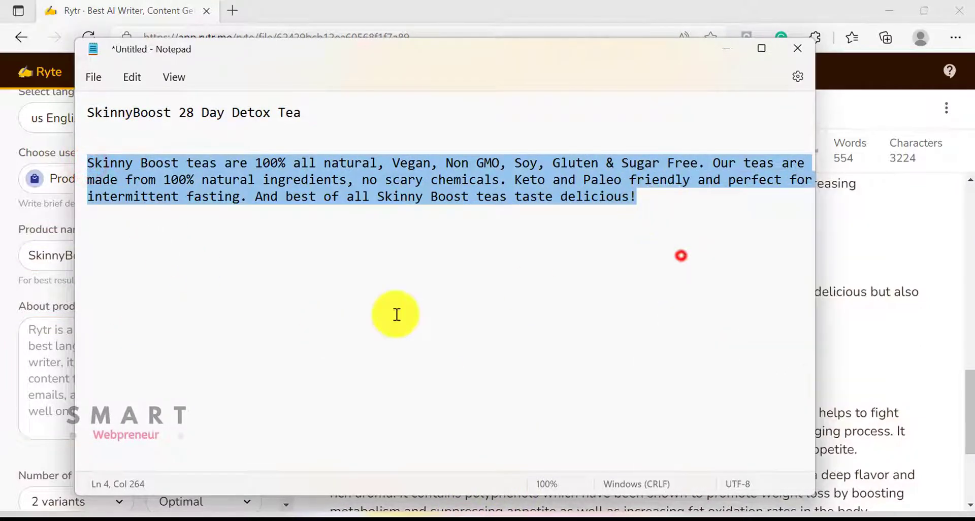
right_click(39, 349)
click(106, 285)
scroll(218, 343, down, 2)
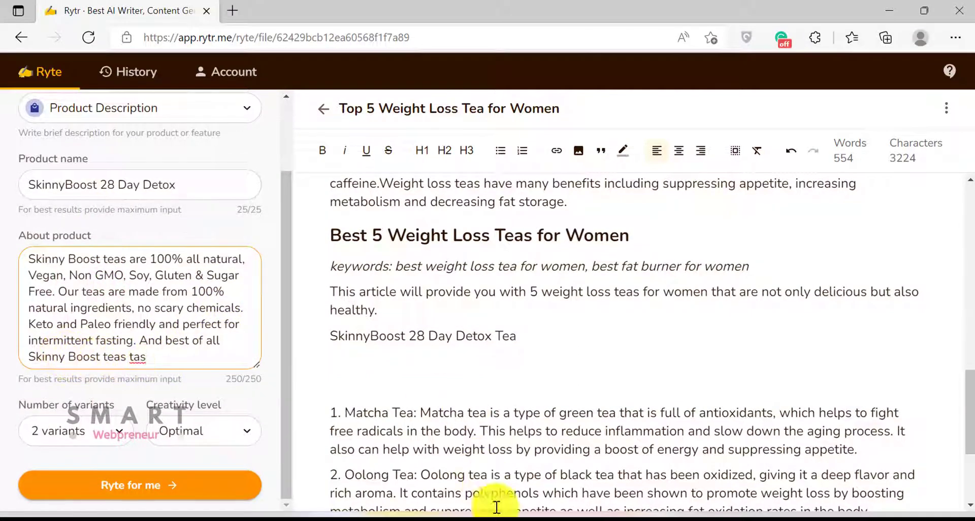
Step: Set 3 variants and generate the product descriptions
key(alt+Tab)
key(alt+Tab)
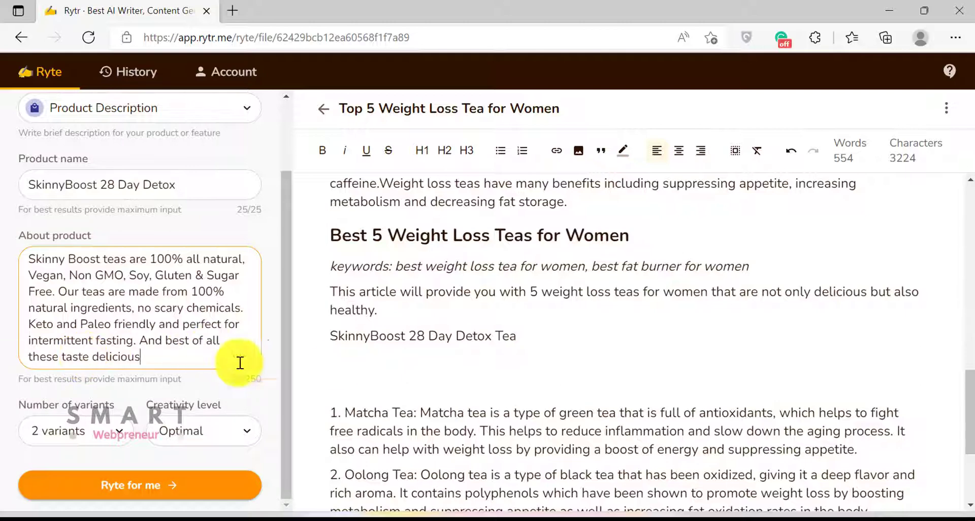
click(337, 363)
click(118, 430)
click(87, 394)
click(138, 483)
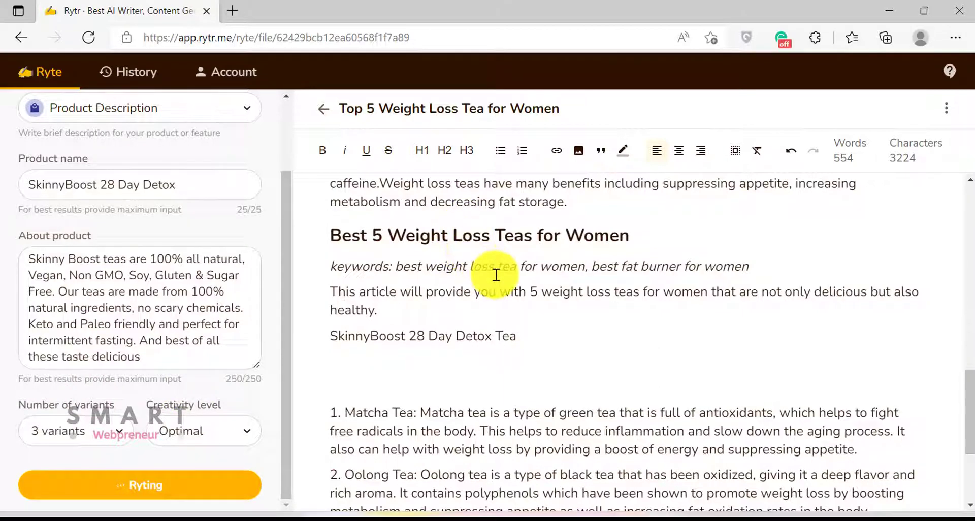
Step: Review the three inserted SkinnyBoost descriptions and undo to clear the dash separators
scroll(583, 291, up, 1)
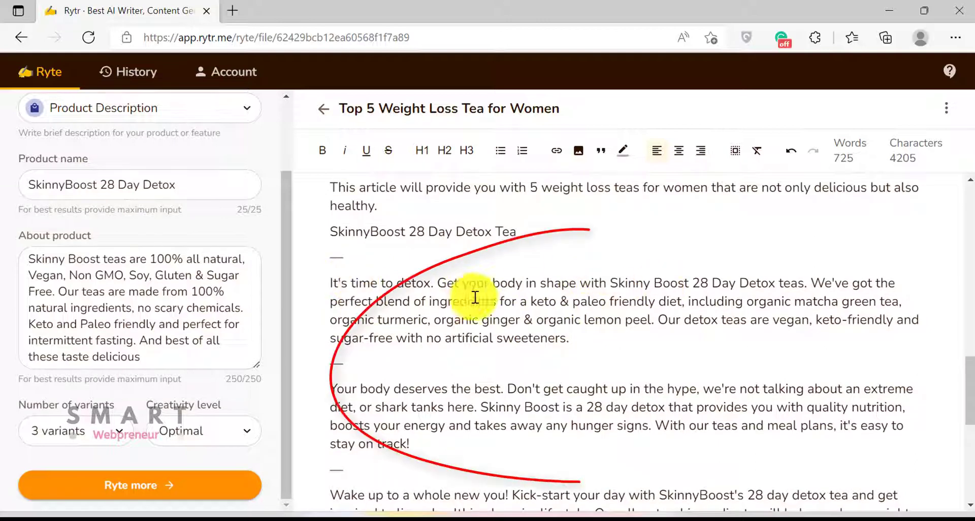
scroll(616, 301, down, 1)
scroll(622, 292, down, 1)
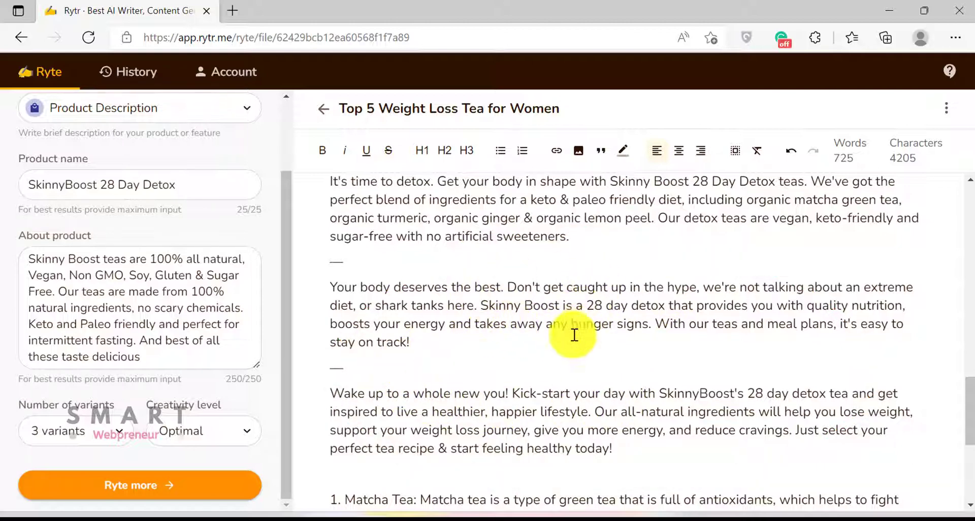
scroll(578, 328, up, 1)
scroll(579, 321, down, 1)
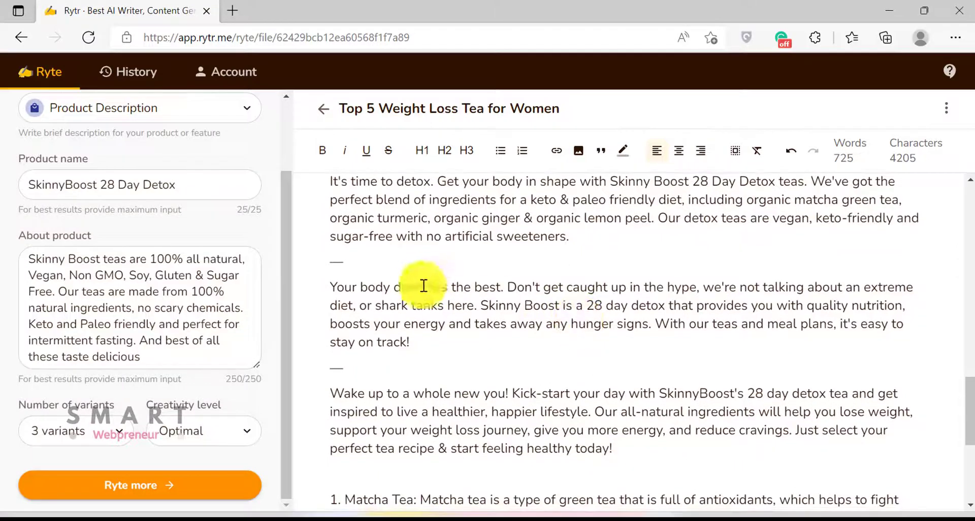
key(ctrl+z)
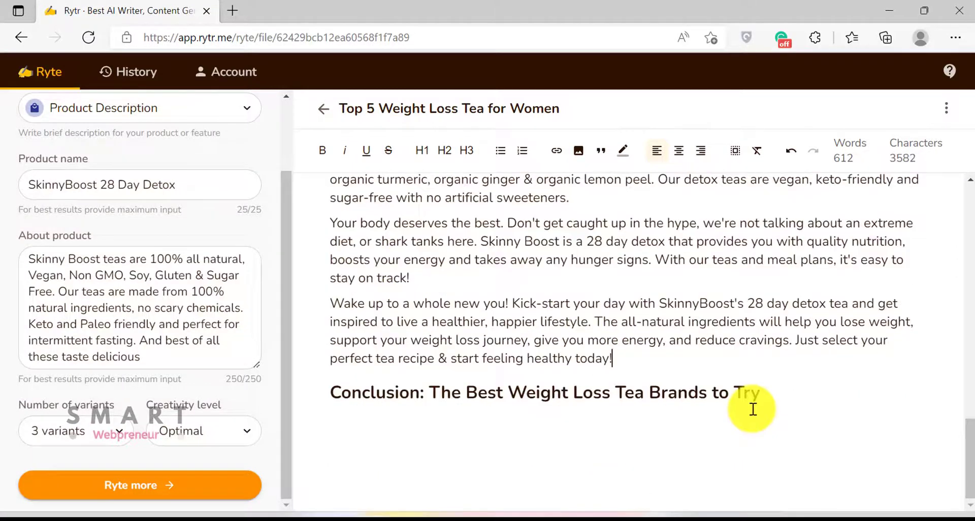
Step: Switch to Magic Command, generate from the Conclusion heading, and delete the stray 'Conclusion:' line
click(718, 393)
click(181, 308)
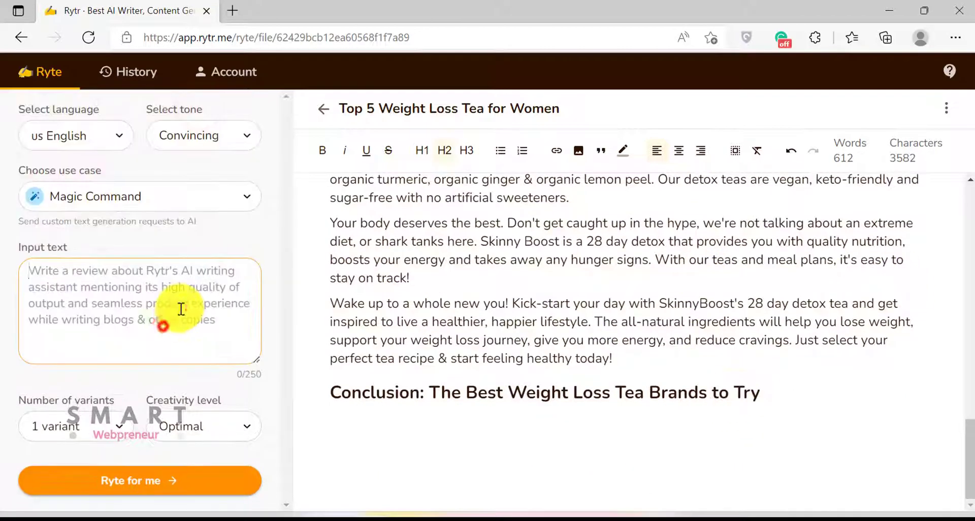
triple_click(328, 393)
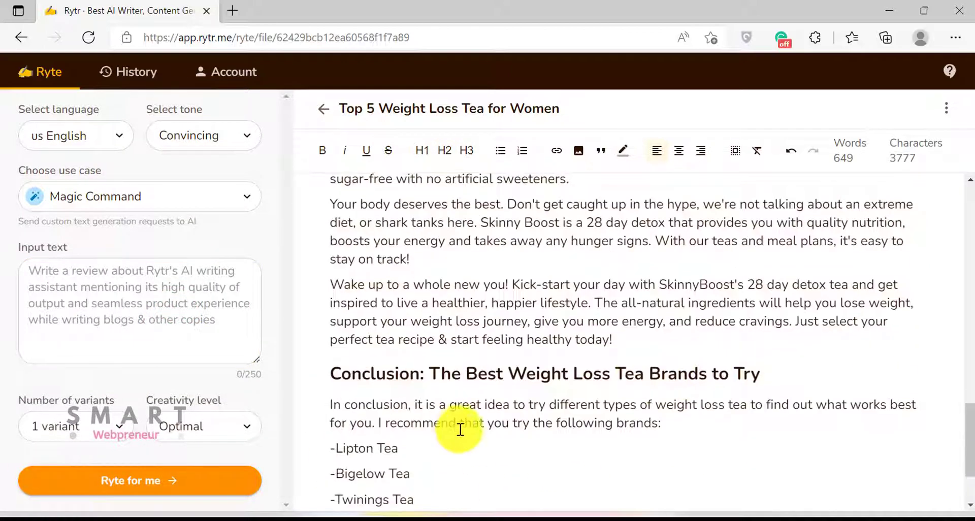
triple_click(328, 371)
click(515, 340)
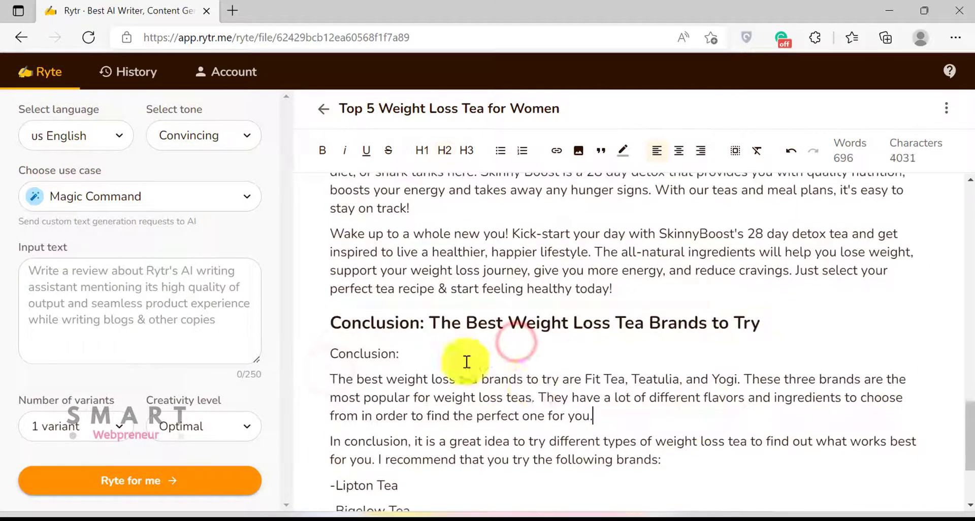
drag(465, 359, 317, 362)
key(BackSpace)
Step: Enter a 'Write a conclusion' command, delete the old conclusion and brand list, and generate 3 variants
click(97, 286)
text(Write a conclusion for)
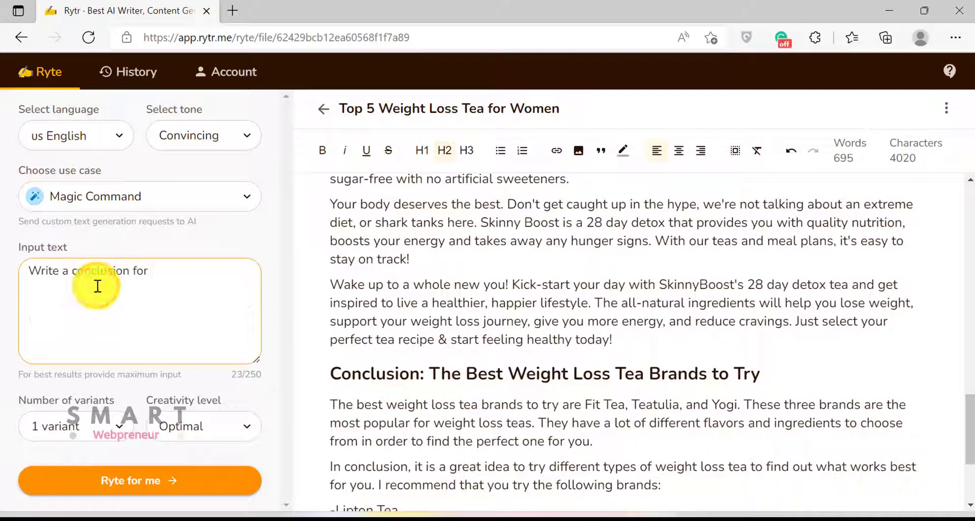
drag(466, 373, 620, 374)
click(187, 273)
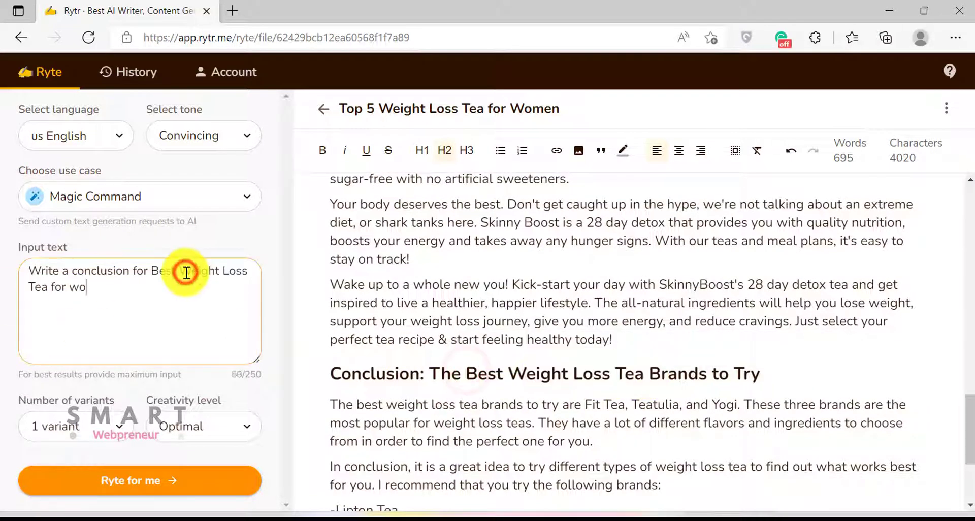
key(BackSpace)
scroll(370, 257, down, 3)
drag(325, 248, 414, 405)
key(BackSpace)
click(87, 428)
click(94, 388)
click(136, 482)
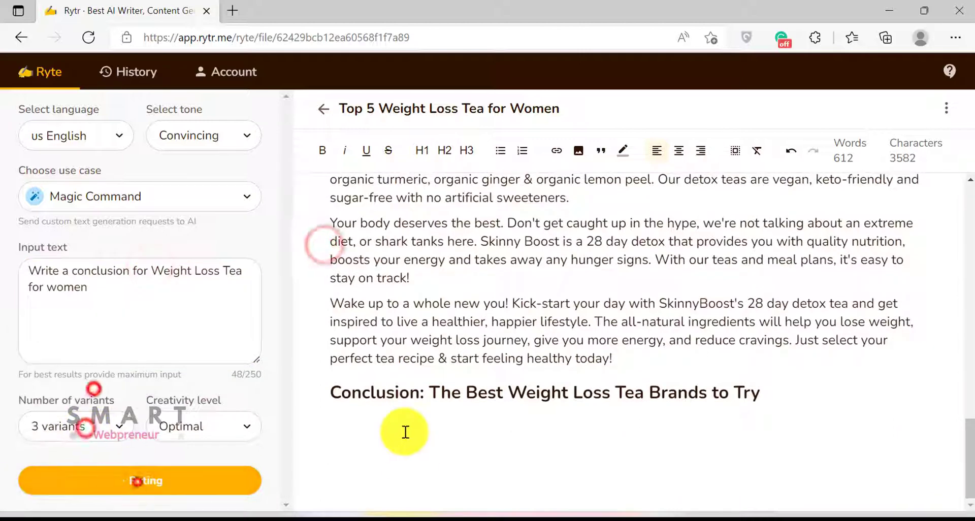
Step: Change 'this is' to 'these are' and delete the first two dash separators
double_click(429, 310)
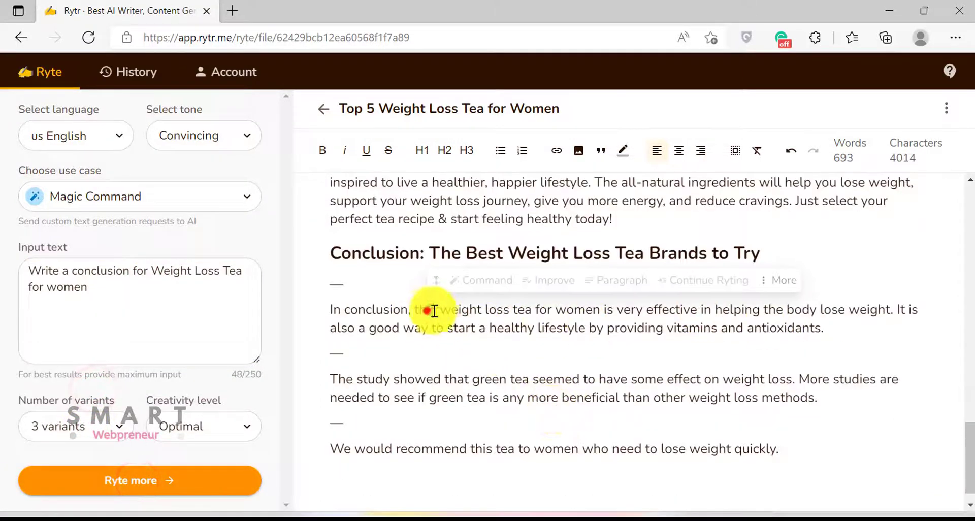
text(these)
double_click(617, 310)
text(are)
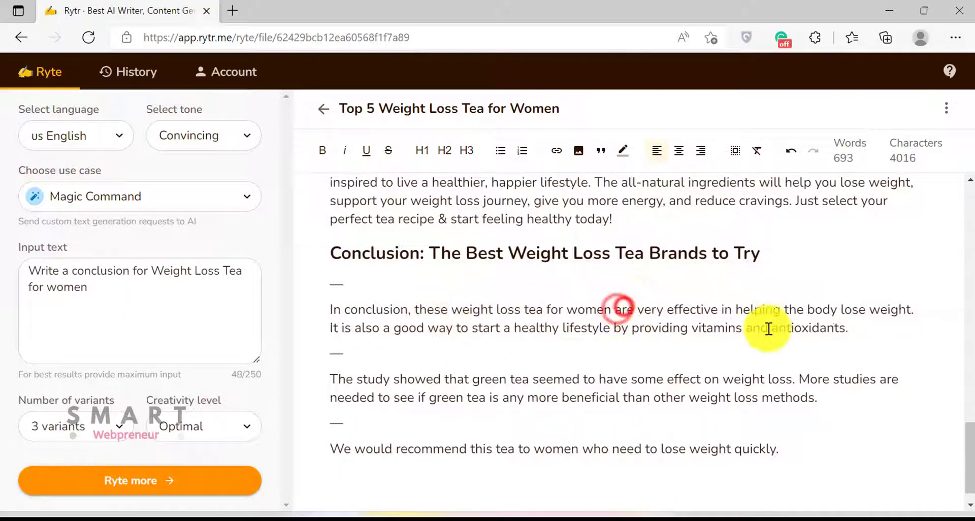
double_click(370, 287)
key(BackSpace)
drag(316, 320, 574, 349)
key(BackSpace)
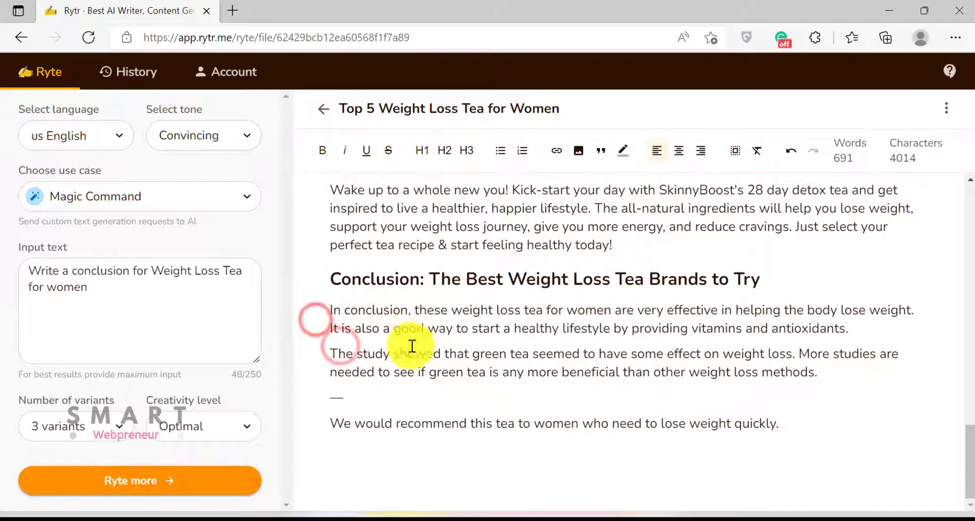
Step: Rewrite 'The study' as 'There have been studies that' and delete the last dash separator
double_click(339, 353)
text(There have been)
double_click(449, 354)
text(studies that)
double_click(355, 400)
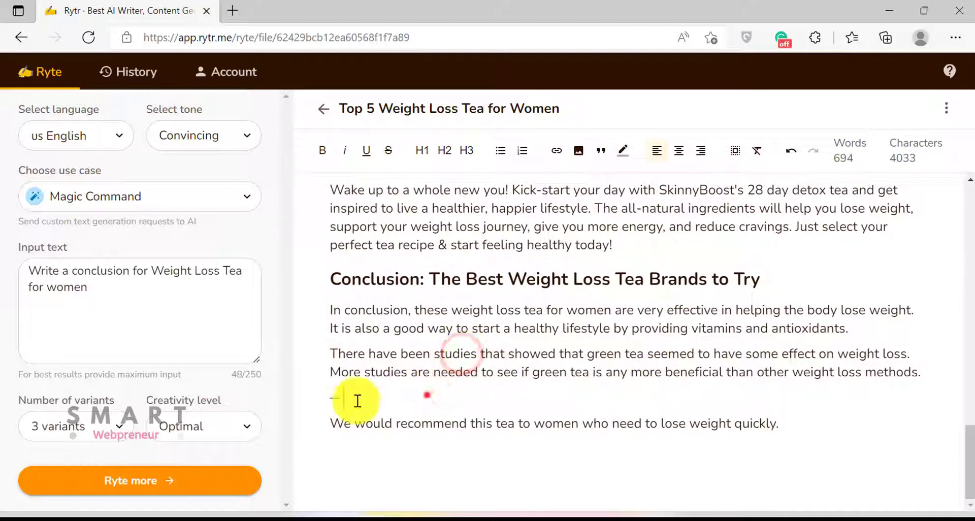
key(BackSpace)
drag(333, 425, 772, 413)
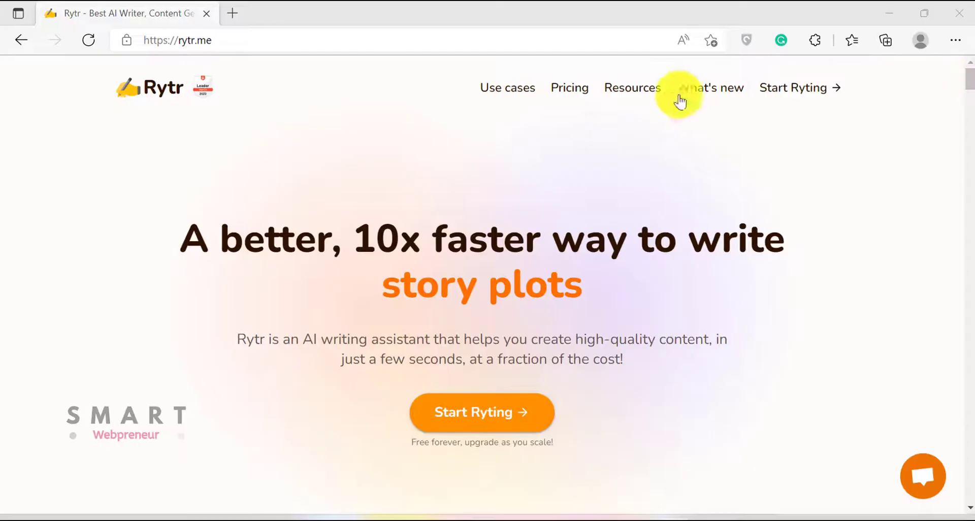
Step: Go to the rytr.me Pricing section to compare the Free, Saver and Unlimited plans
drag(969, 86, 960, 203)
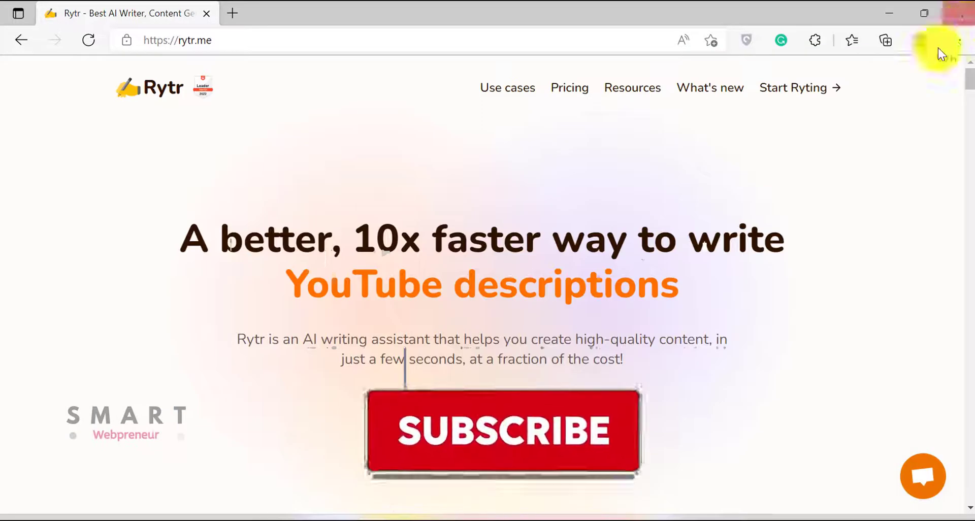
click(570, 87)
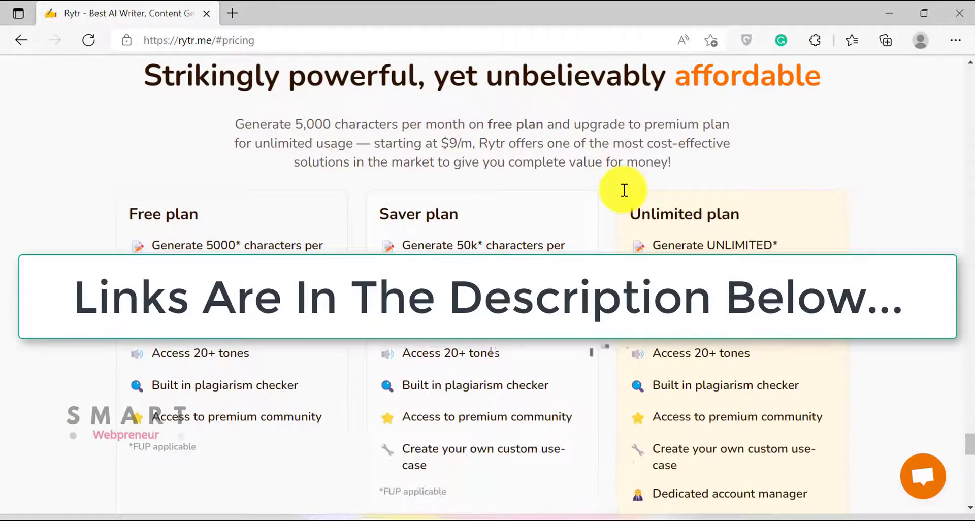
scroll(624, 190, down, 3)
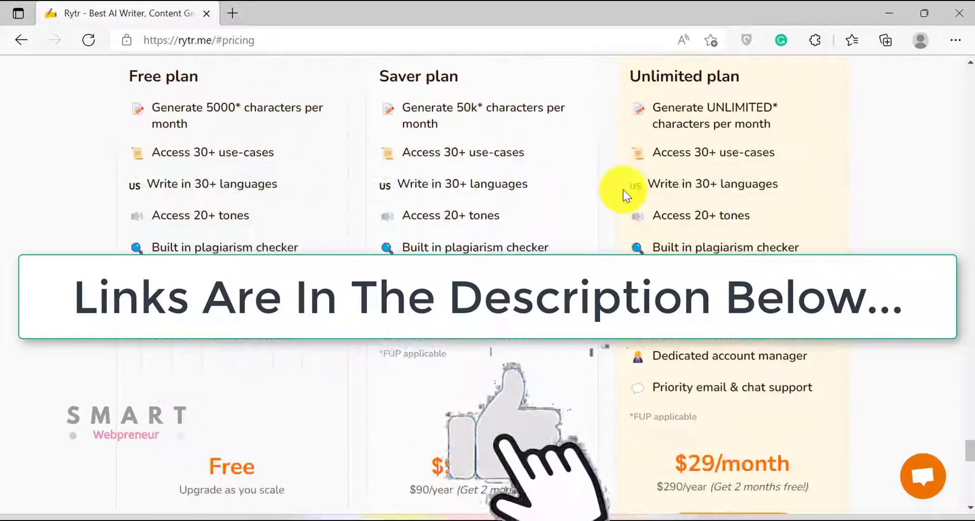